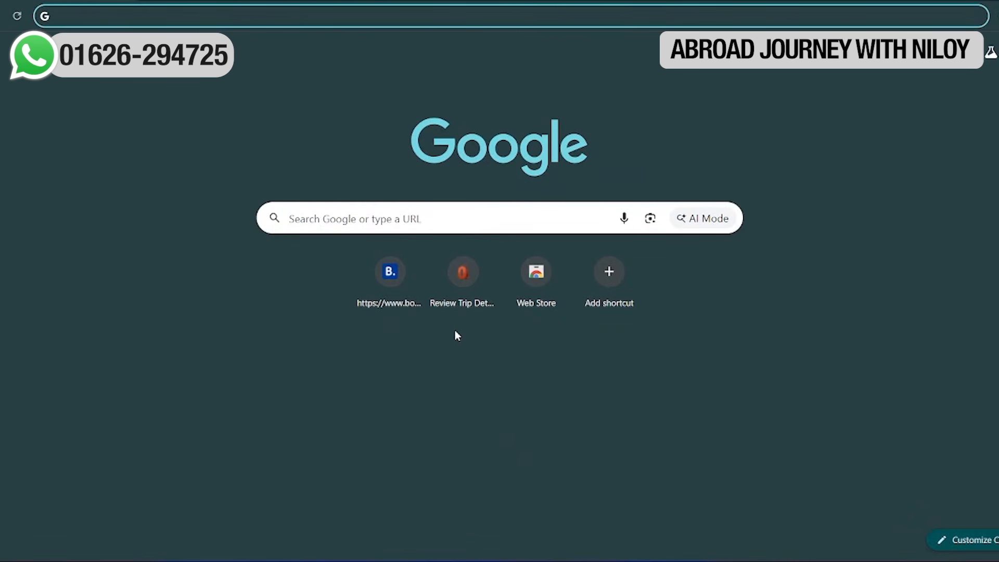
Search Google for malaysiavisa, open the official eVISA site, and bring up the registration form for a new individual account
{"action": "type", "text": "mala"}
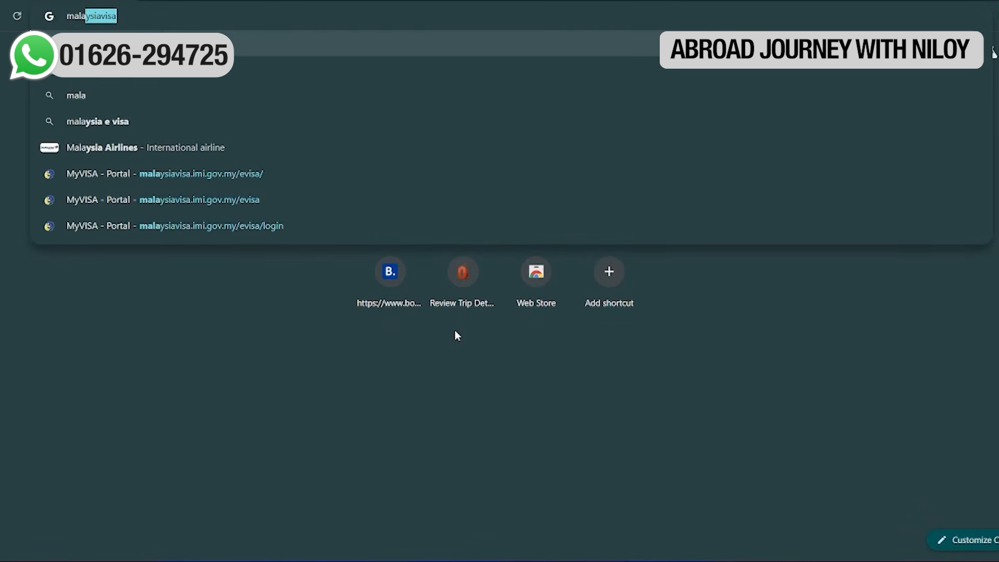
{"action": "key", "text": "Return"}
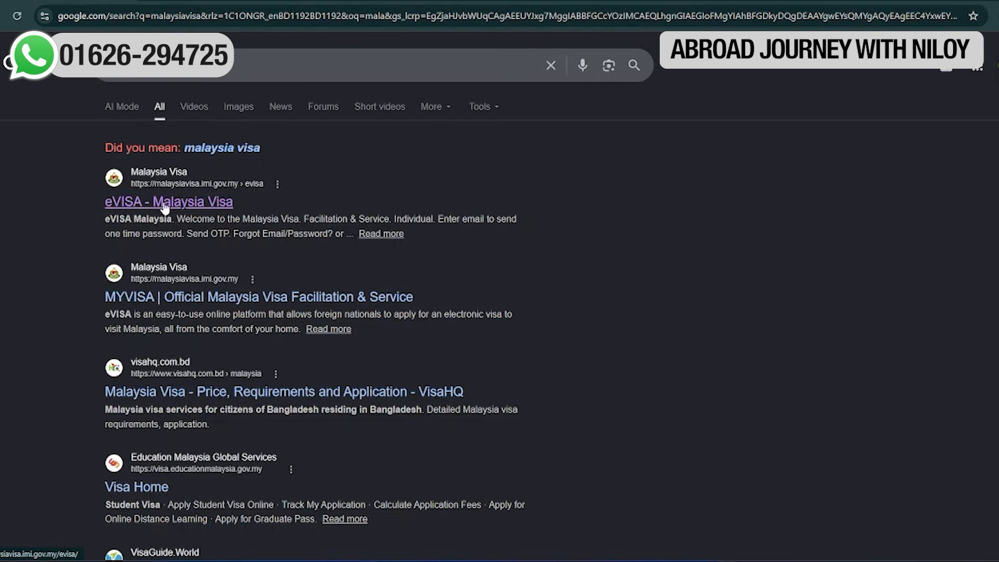
{"action": "left_click", "coordinate": [164, 206]}
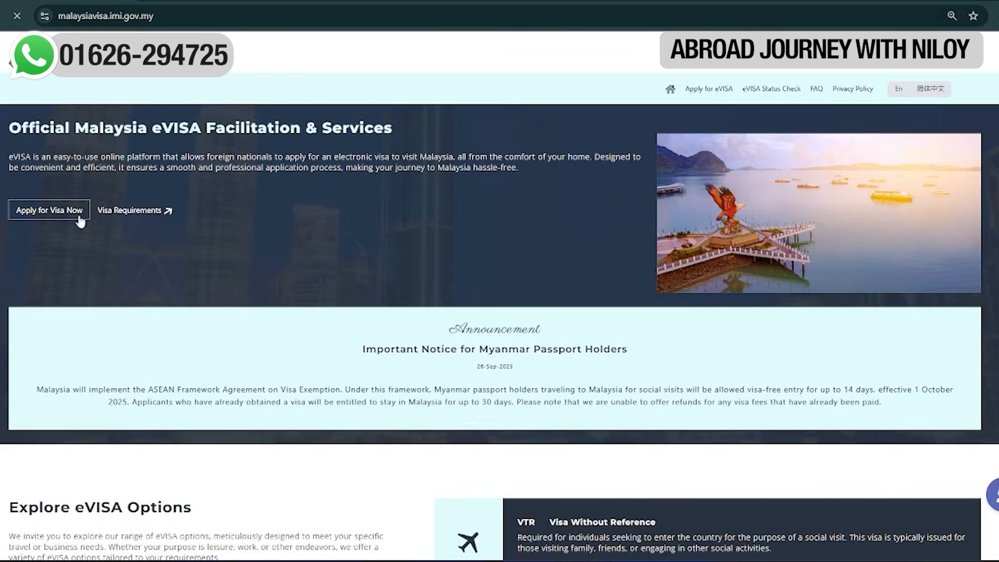
{"action": "left_click", "coordinate": [37, 218]}
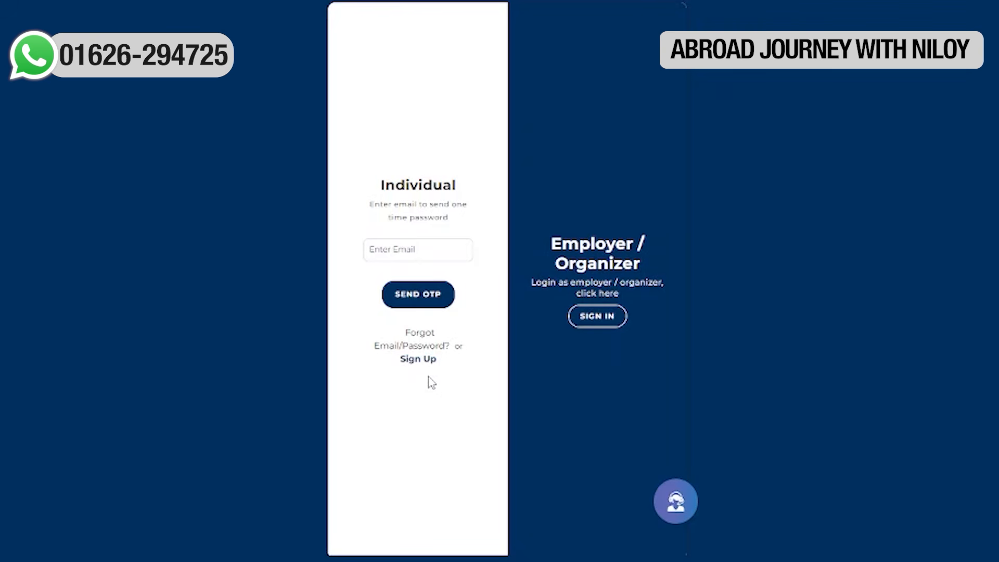
{"action": "left_click", "coordinate": [421, 364]}
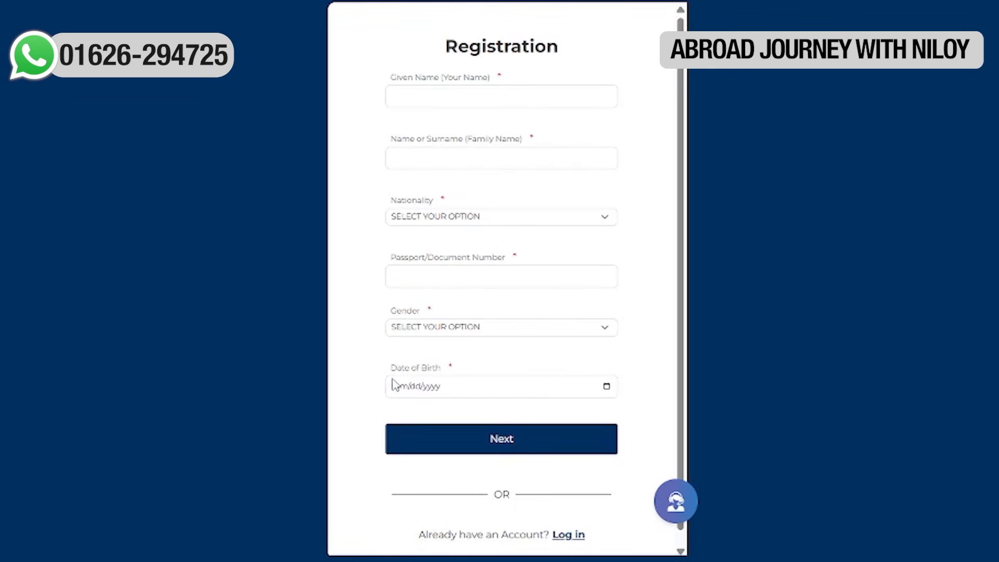
Examine the registration form's required fields: given name, surname, nationality, passport number, gender and date of birth
{"action": "left_click", "coordinate": [414, 94]}
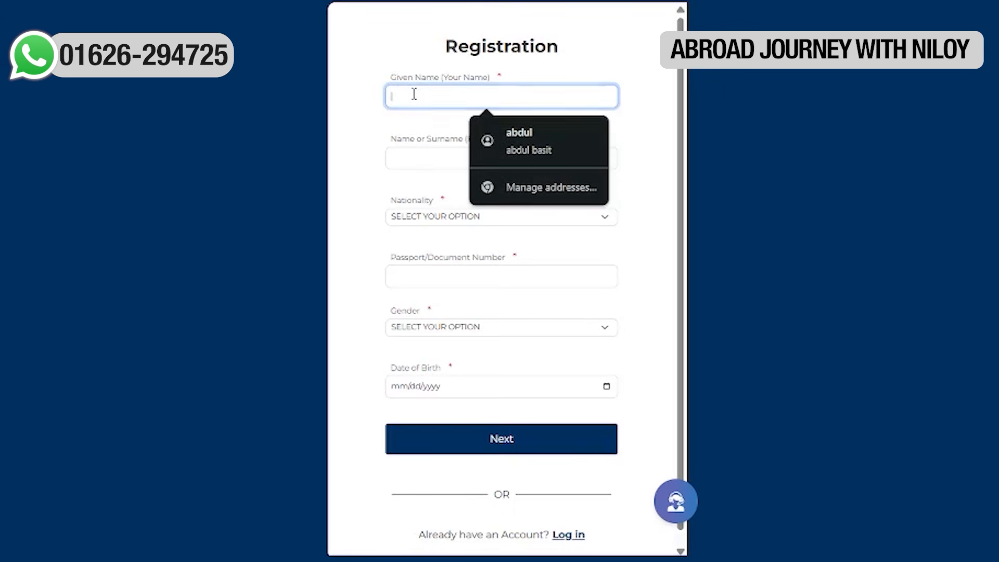
{"action": "left_click", "coordinate": [413, 70]}
{"action": "left_click", "coordinate": [428, 155]}
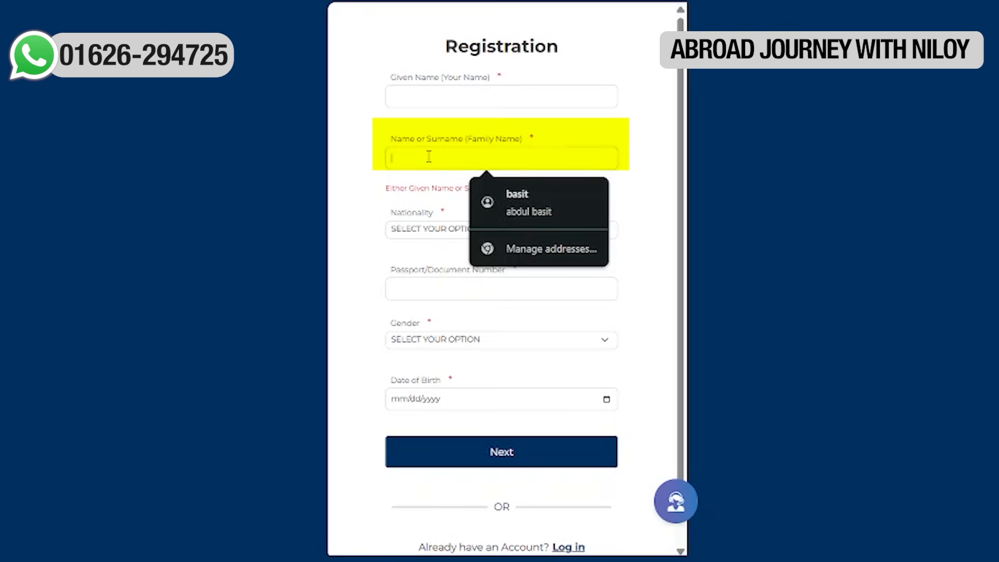
{"action": "left_click", "coordinate": [328, 205]}
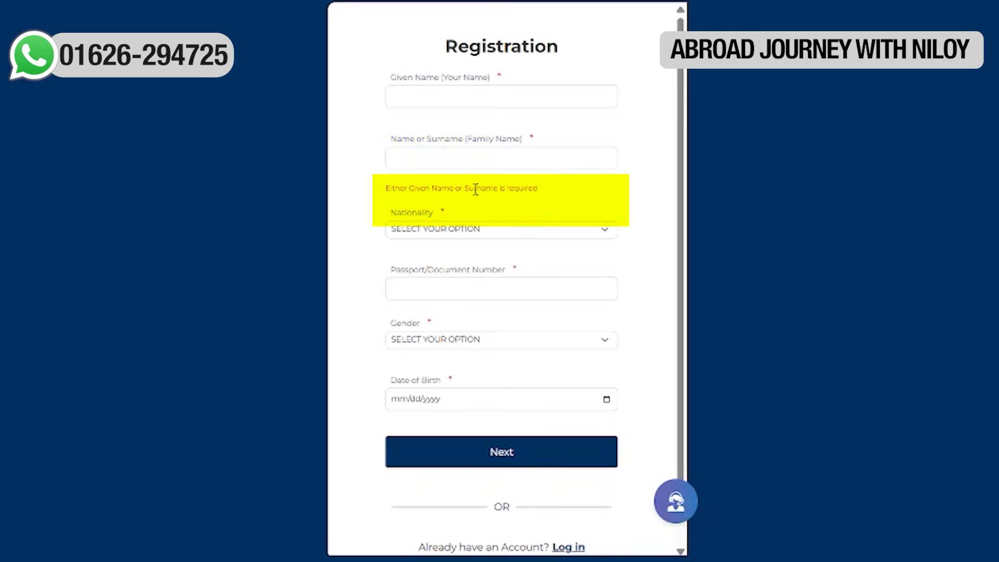
{"action": "left_click", "coordinate": [496, 234]}
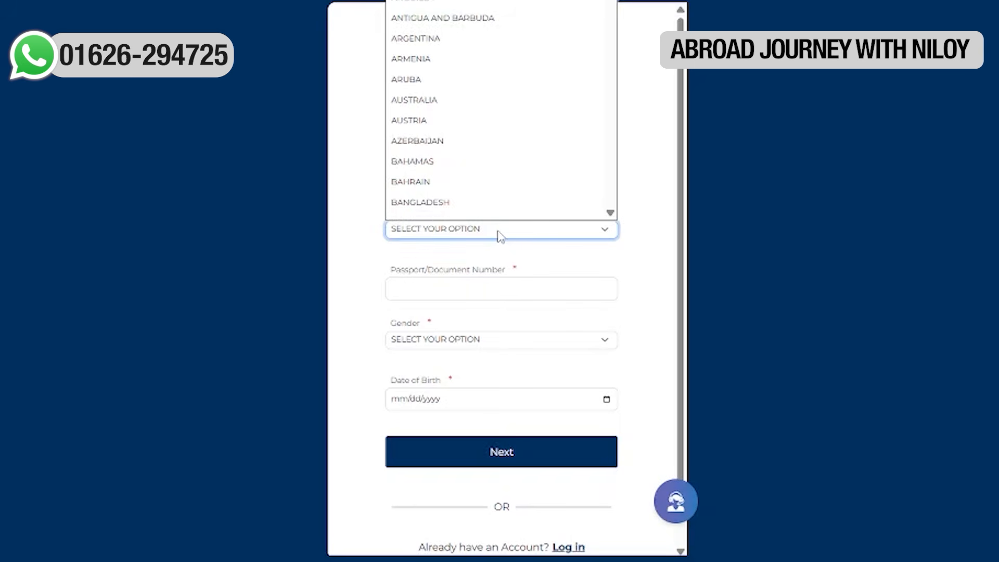
{"action": "left_click", "coordinate": [497, 290]}
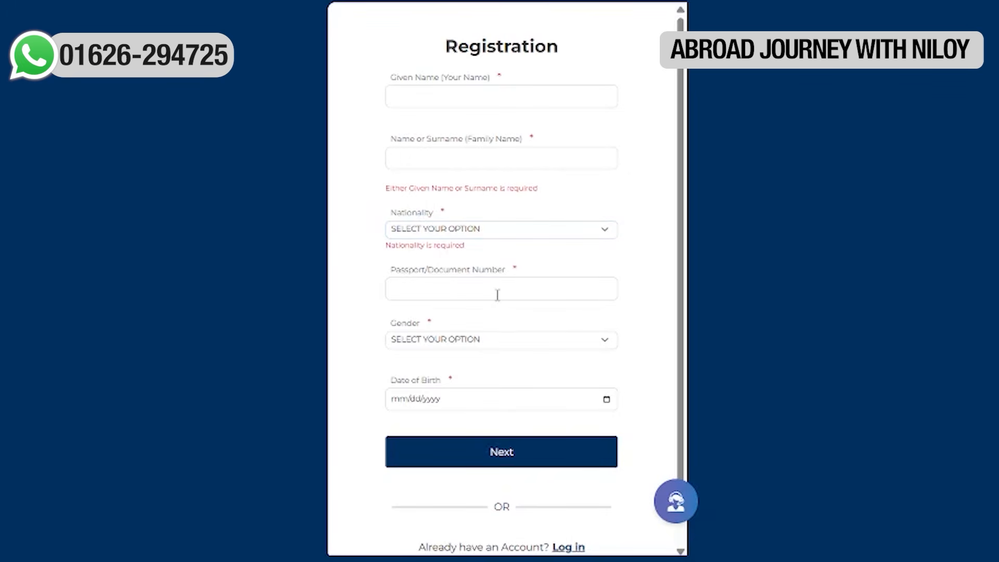
{"action": "left_click", "coordinate": [497, 290]}
{"action": "left_click", "coordinate": [363, 347]}
{"action": "left_click", "coordinate": [448, 344]}
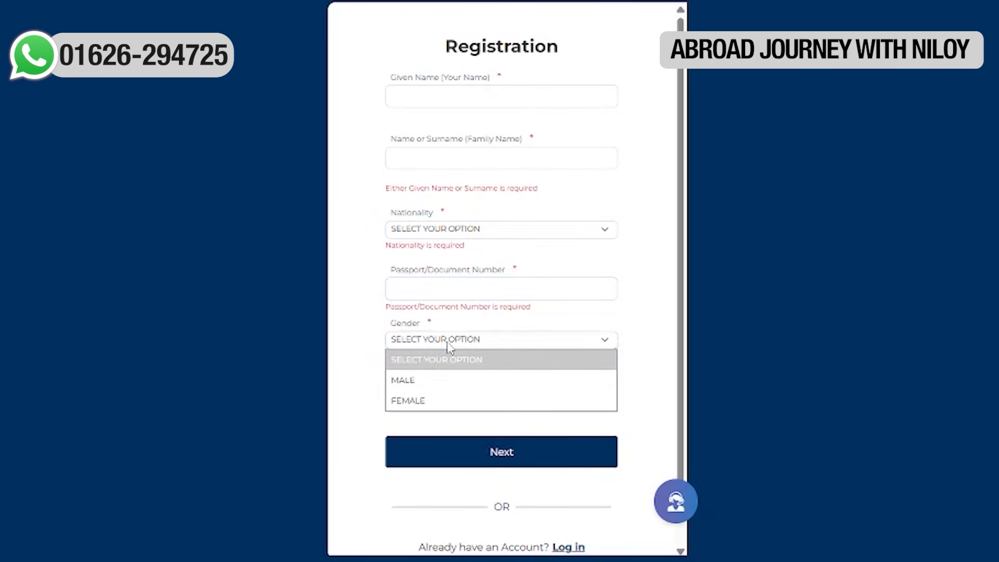
{"action": "left_click", "coordinate": [380, 323]}
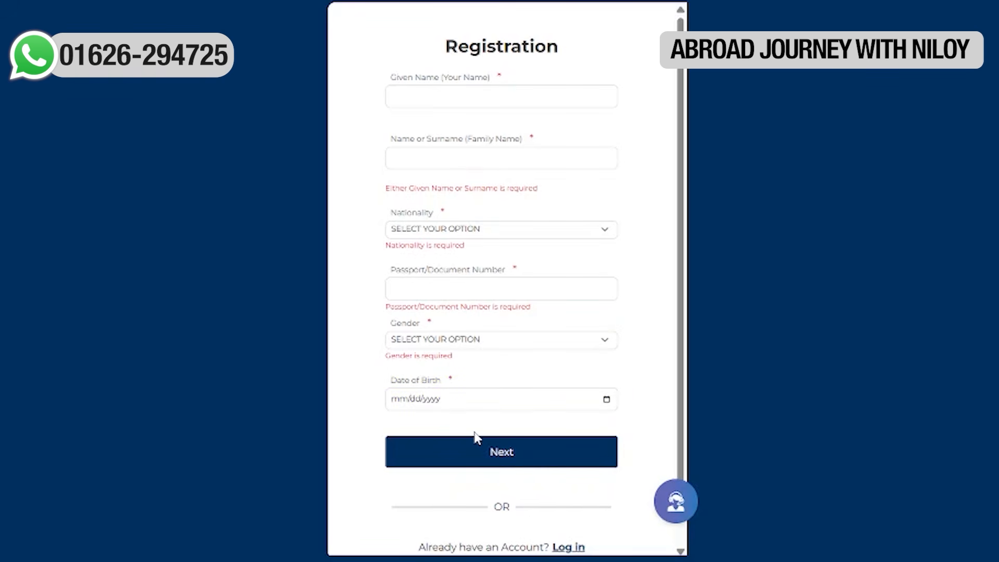
{"action": "scroll", "coordinate": [486, 458], "scroll_direction": "down", "scroll_amount": 1}
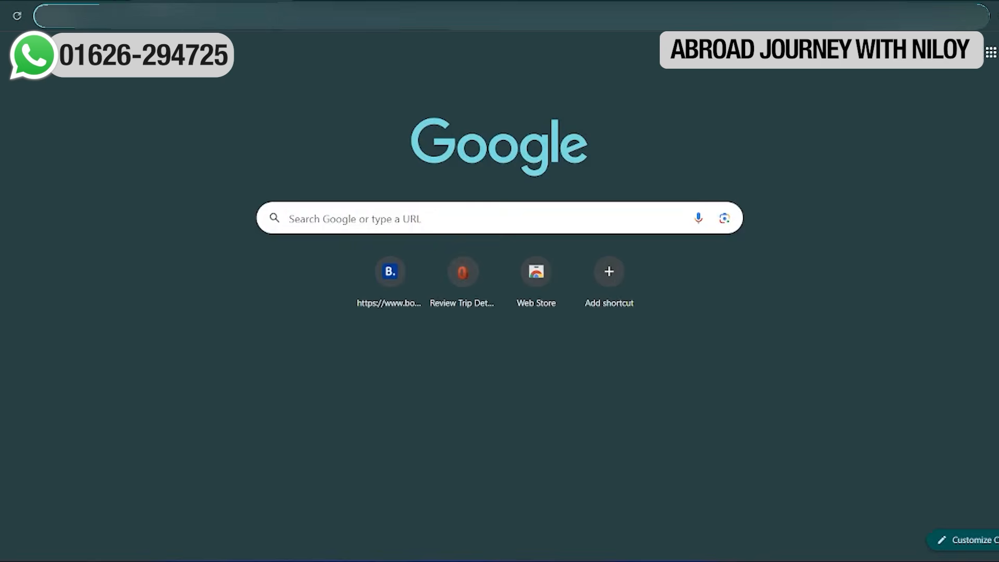
Switch to Gmail and open the MYVISA no-reply email announcing that the eVISA account is ready
{"action": "type", "text": "gma"}
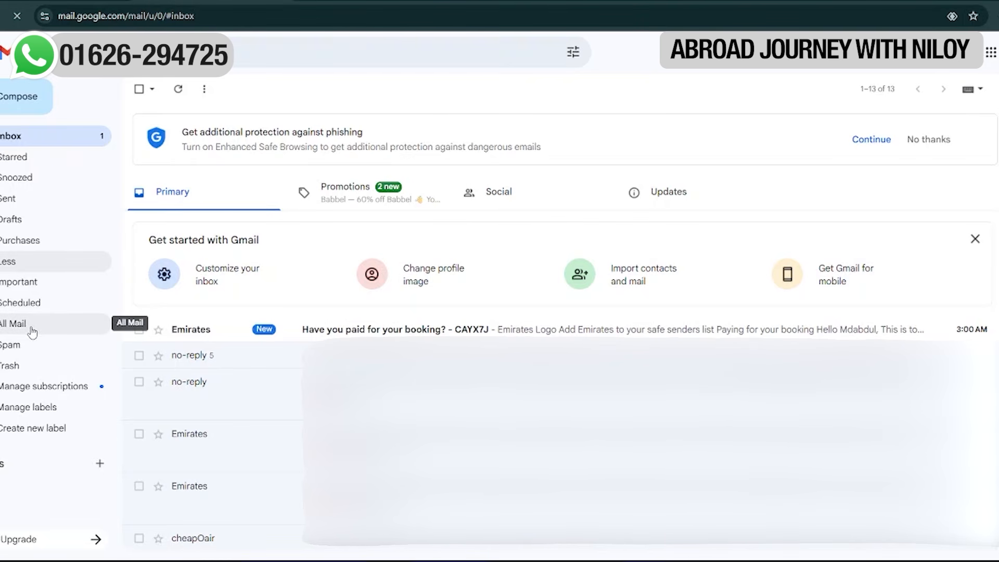
{"action": "left_click", "coordinate": [39, 326]}
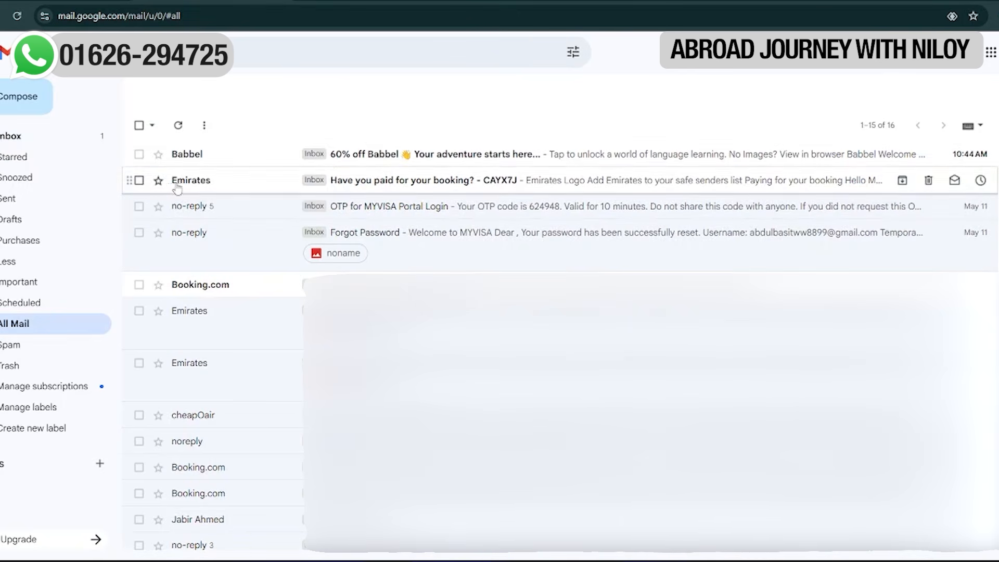
{"action": "left_click", "coordinate": [31, 138]}
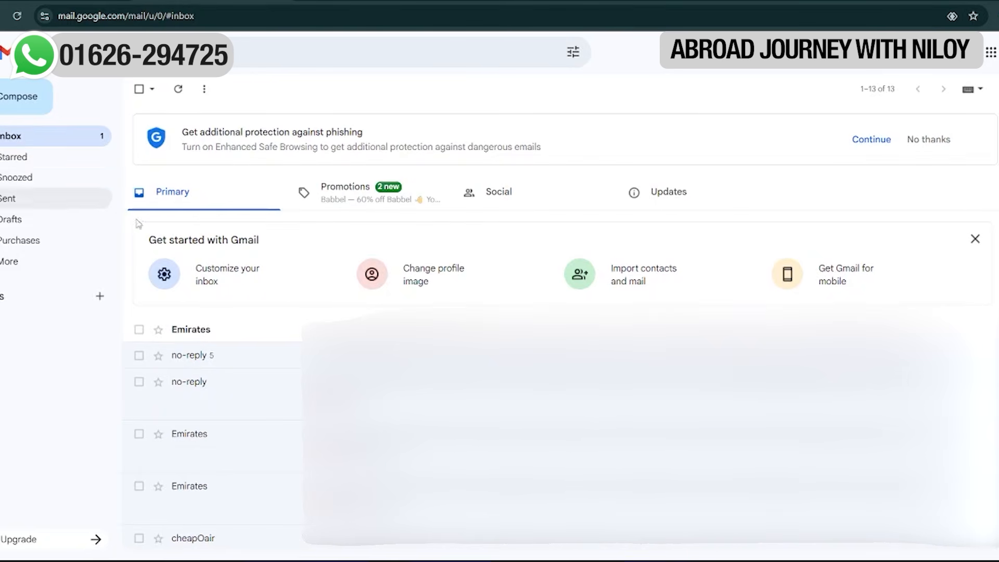
{"action": "scroll", "coordinate": [252, 385], "scroll_direction": "down", "scroll_amount": 5}
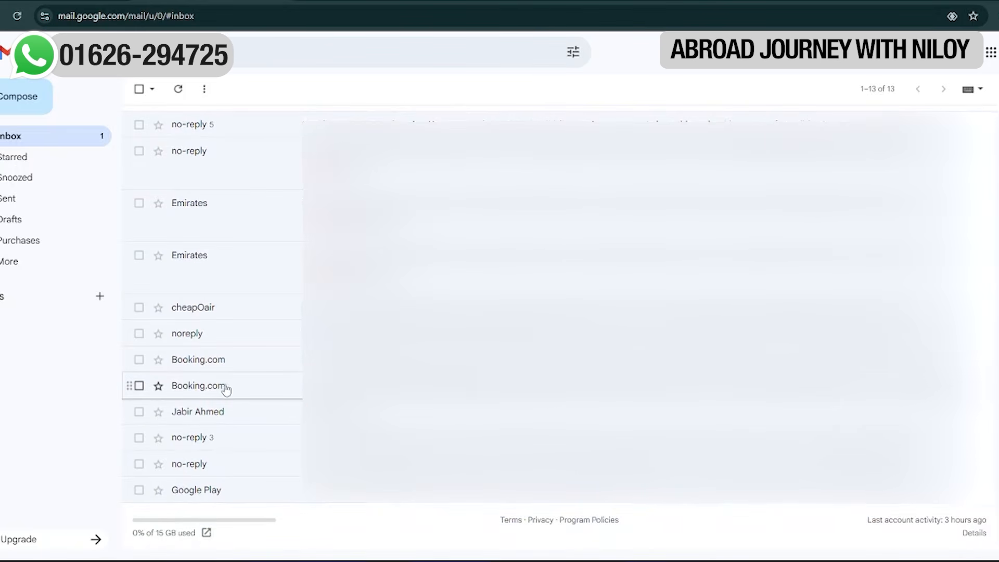
{"action": "left_click", "coordinate": [225, 457]}
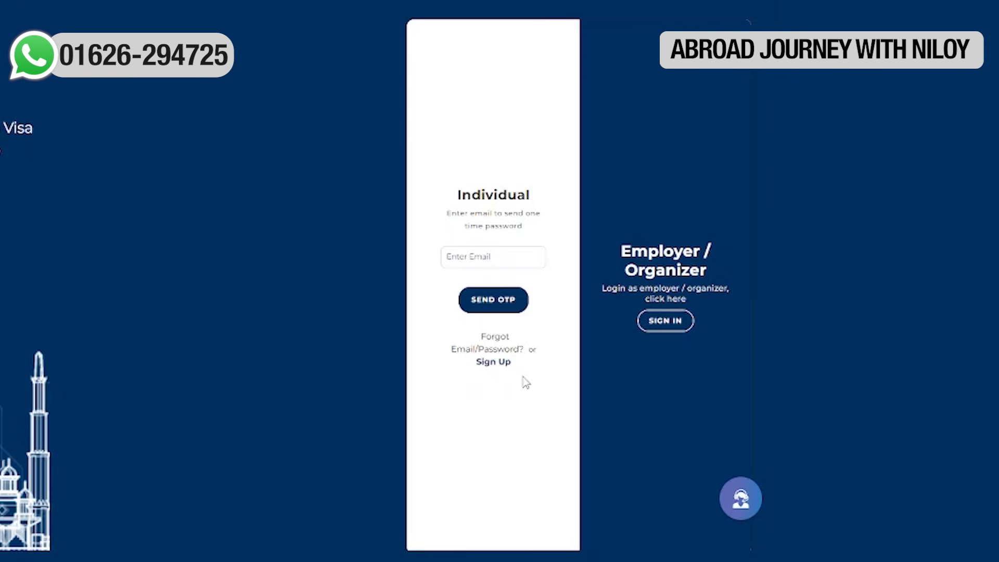
Sign in to the individual eVISA account with the account e-mail, password and e-mailed one-time code, declining Windows Hello password protection
{"action": "left_click", "coordinate": [501, 250]}
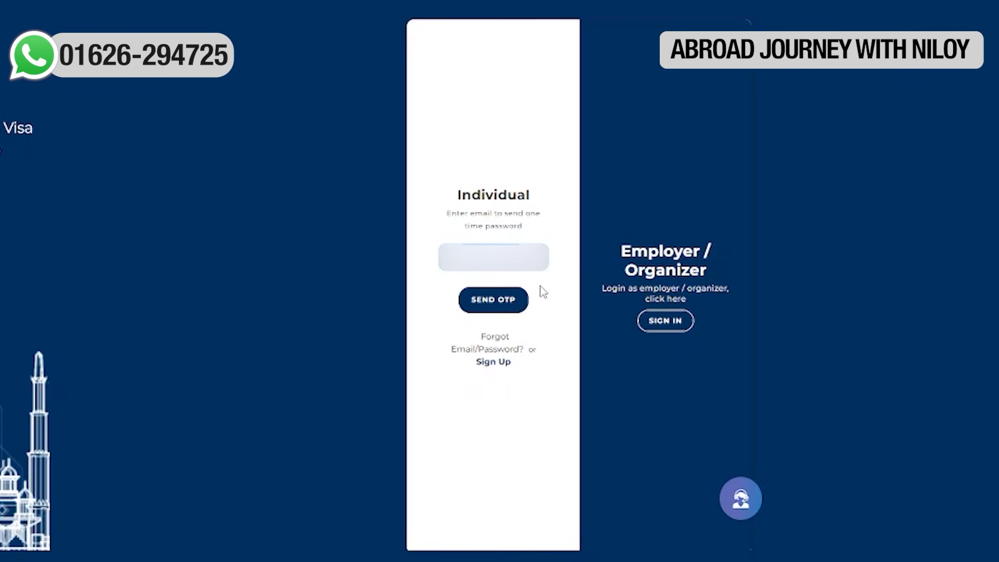
{"action": "left_click", "coordinate": [505, 299]}
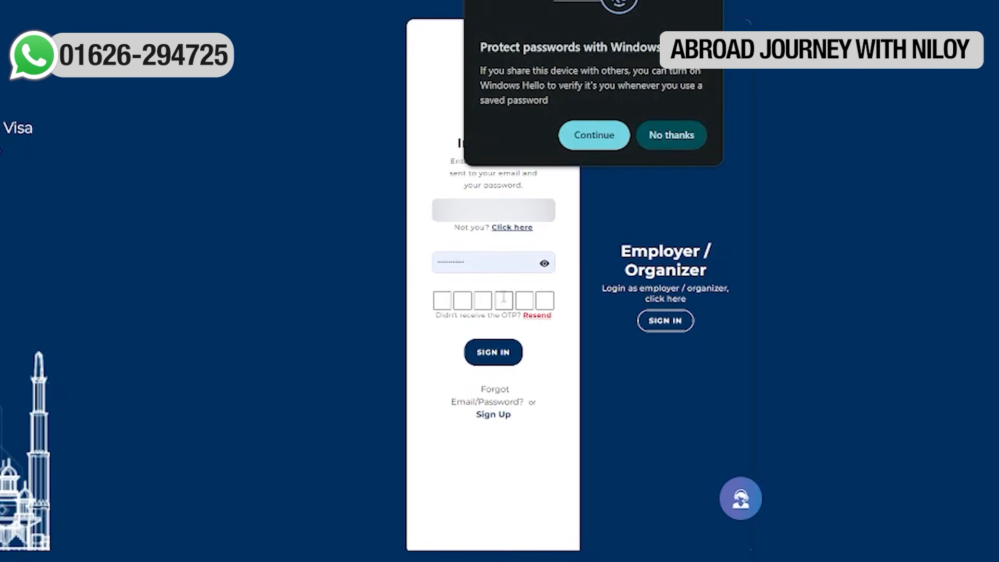
{"action": "left_click", "coordinate": [671, 135]}
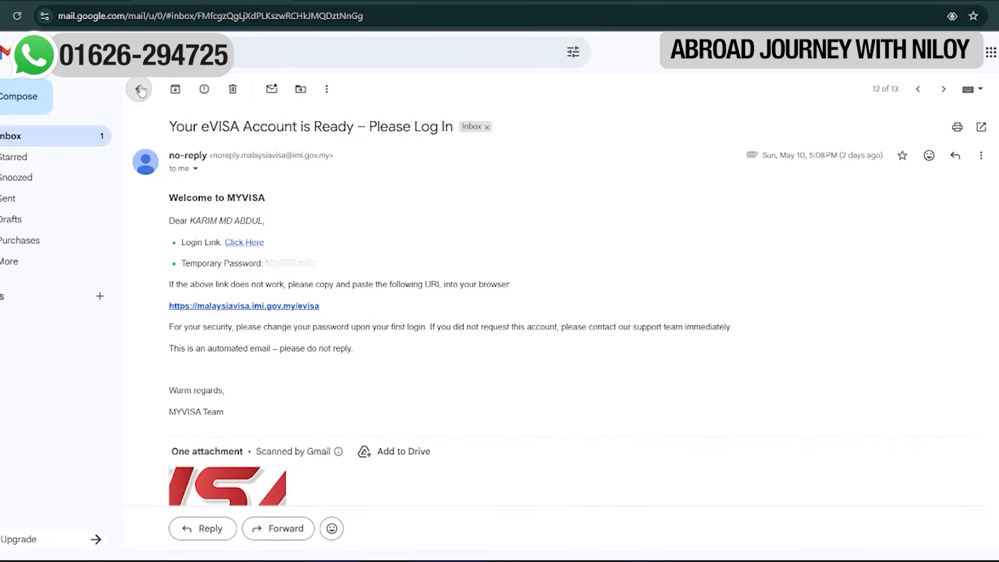
{"action": "left_click", "coordinate": [139, 89]}
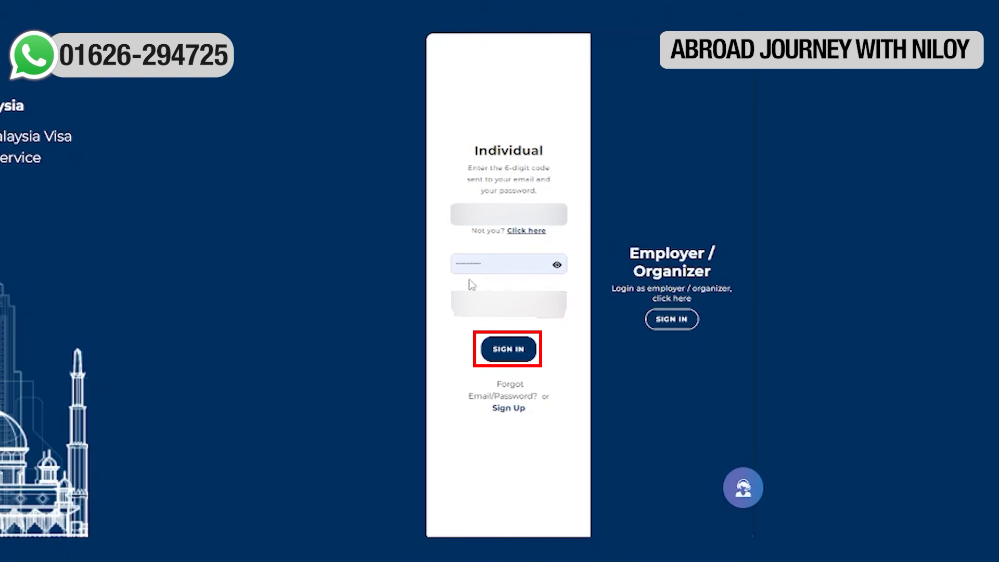
{"action": "left_click", "coordinate": [503, 350]}
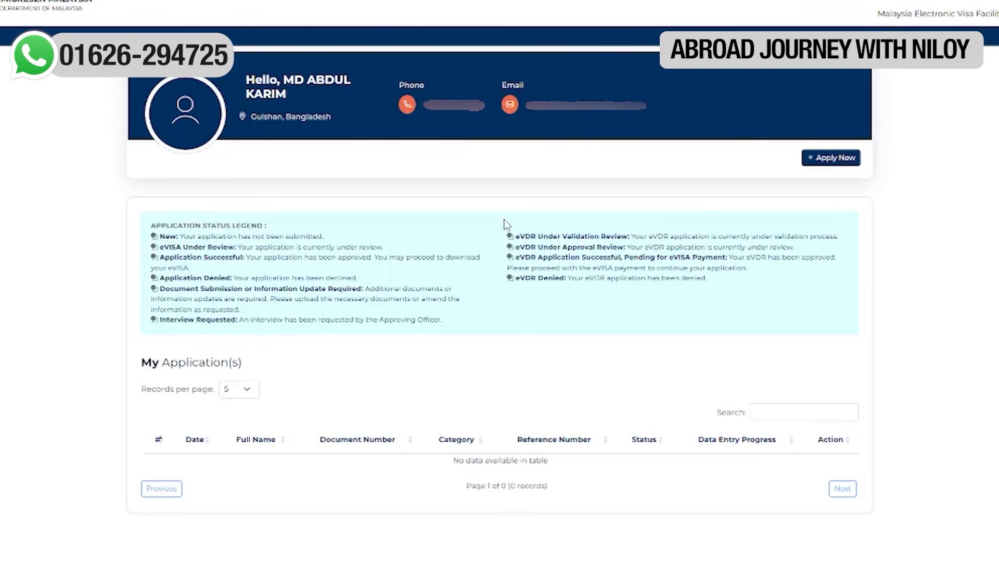
Start a new Visa without Reference application, reading through and agreeing to the Terms & Conditions
{"action": "left_click", "coordinate": [820, 163]}
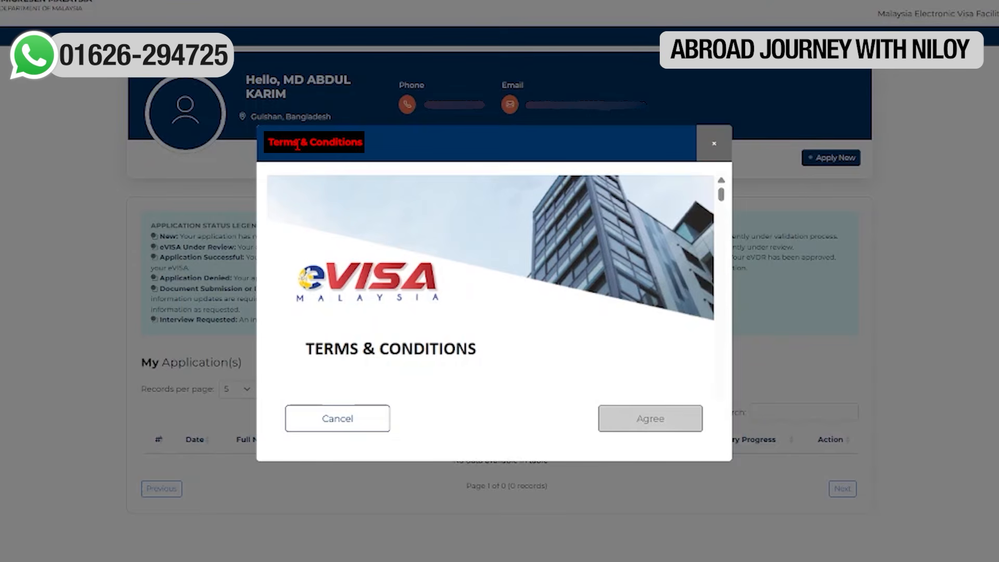
{"action": "scroll", "coordinate": [517, 348], "scroll_direction": "down", "scroll_amount": 5}
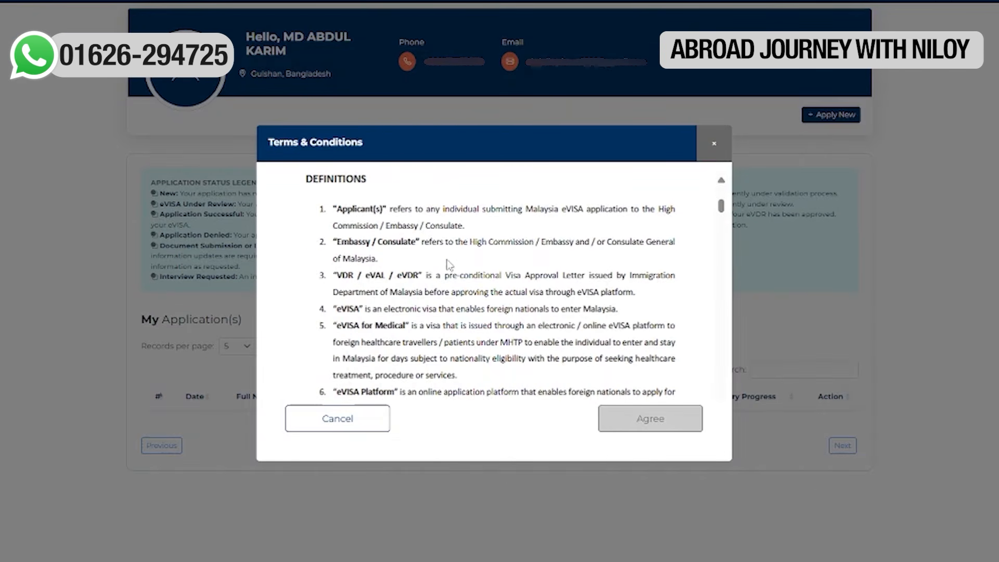
{"action": "scroll", "coordinate": [442, 312], "scroll_direction": "down", "scroll_amount": 10}
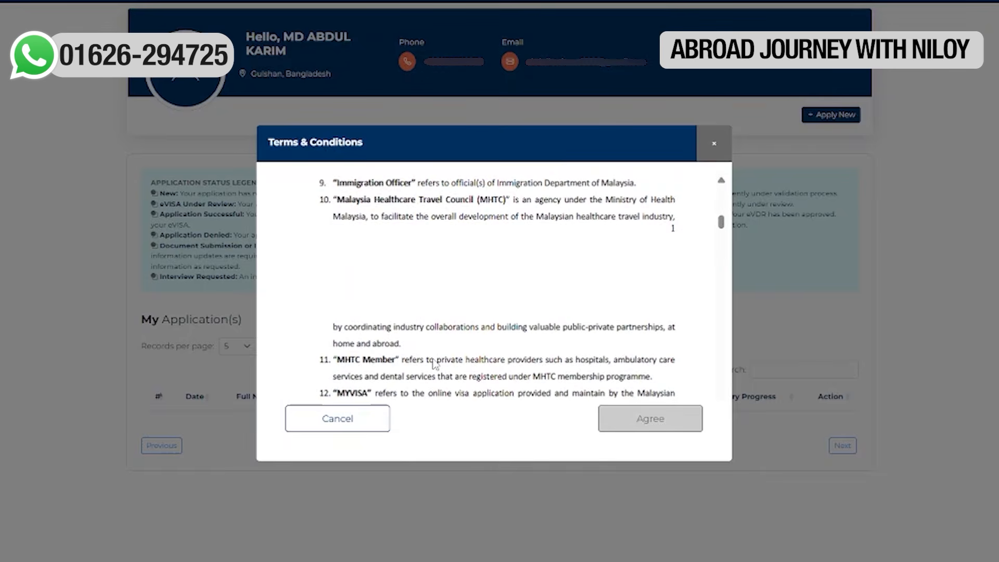
{"action": "scroll", "coordinate": [434, 358], "scroll_direction": "down", "scroll_amount": 6}
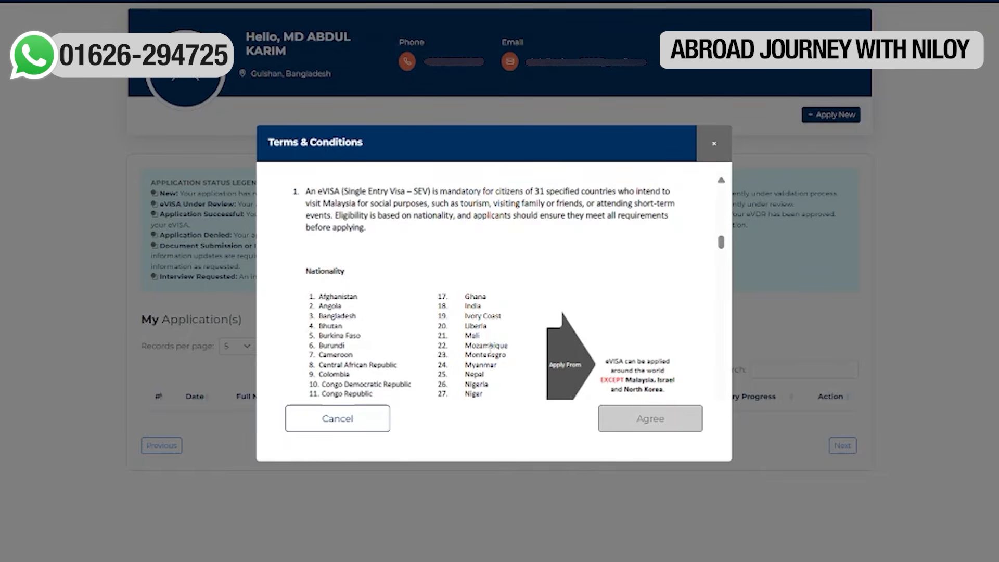
{"action": "scroll", "coordinate": [489, 349], "scroll_direction": "down", "scroll_amount": 8}
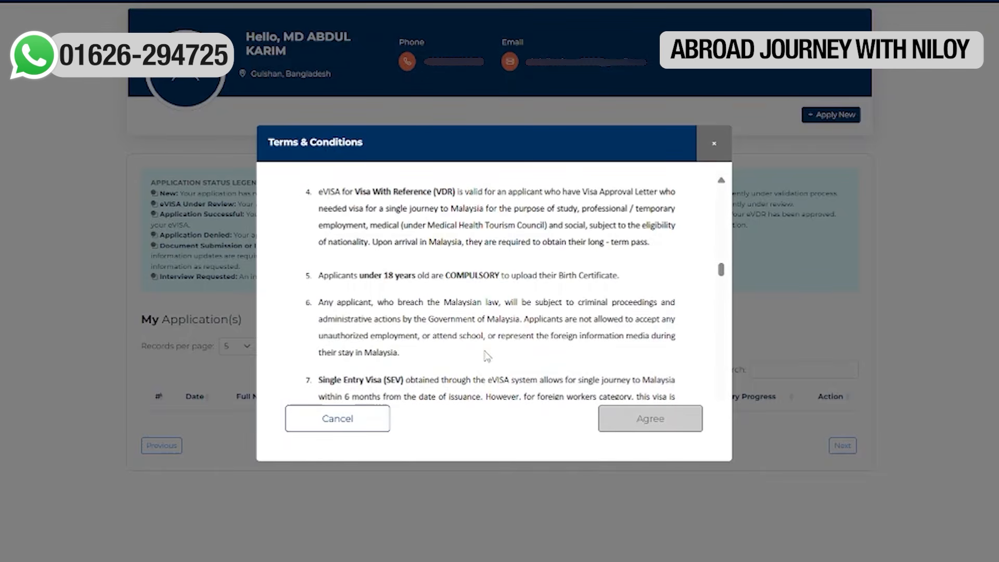
{"action": "scroll", "coordinate": [487, 357], "scroll_direction": "down", "scroll_amount": 4}
{"action": "scroll", "coordinate": [487, 357], "scroll_direction": "down", "scroll_amount": 20}
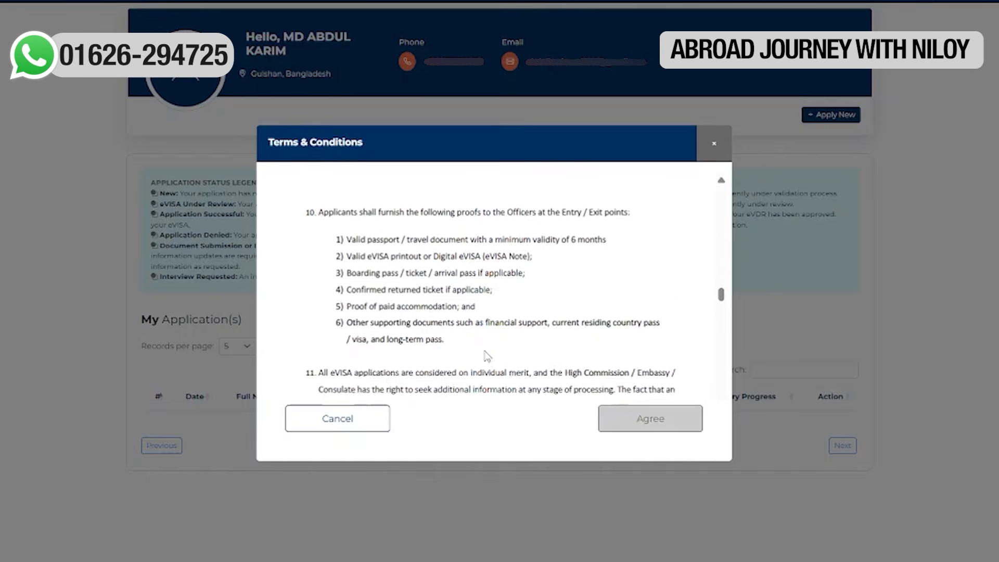
{"action": "left_click", "coordinate": [680, 428]}
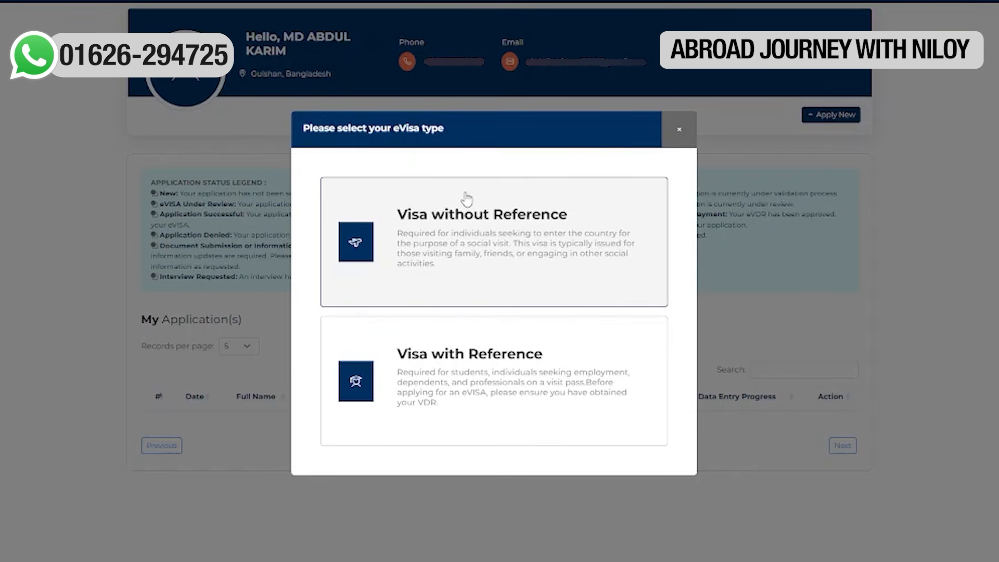
{"action": "left_click", "coordinate": [505, 237]}
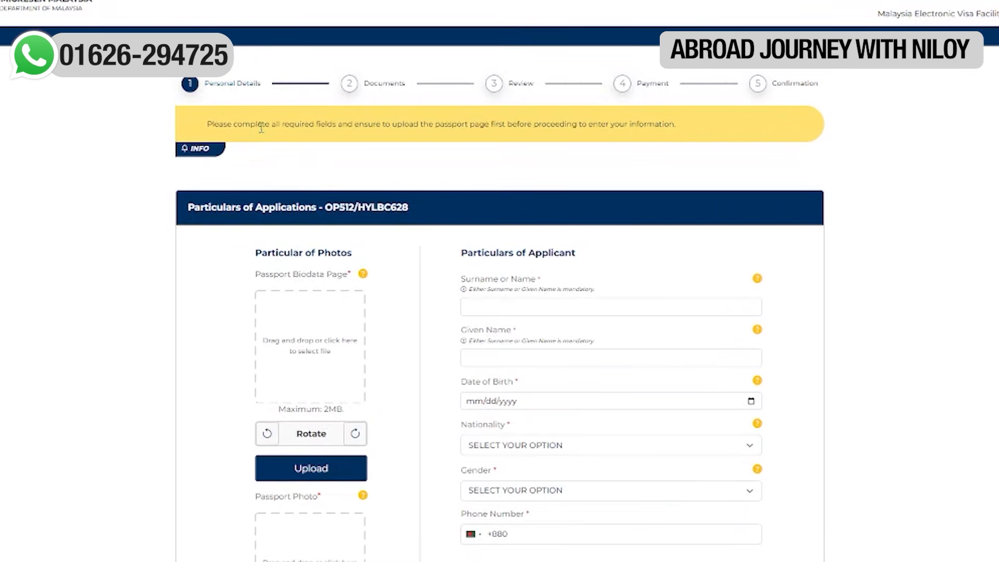
Check the maximum file sizes for the passport biodata page and passport photo uploads in the Personal Details form
{"action": "scroll", "coordinate": [263, 304], "scroll_direction": "down", "scroll_amount": 1}
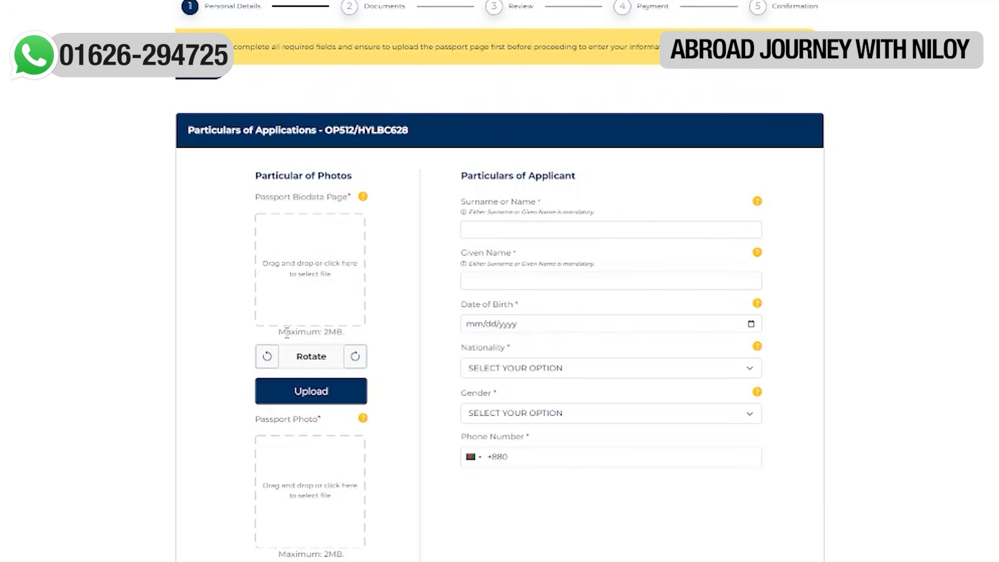
{"action": "left_click_drag", "start_coordinate": [287, 333], "coordinate": [344, 337]}
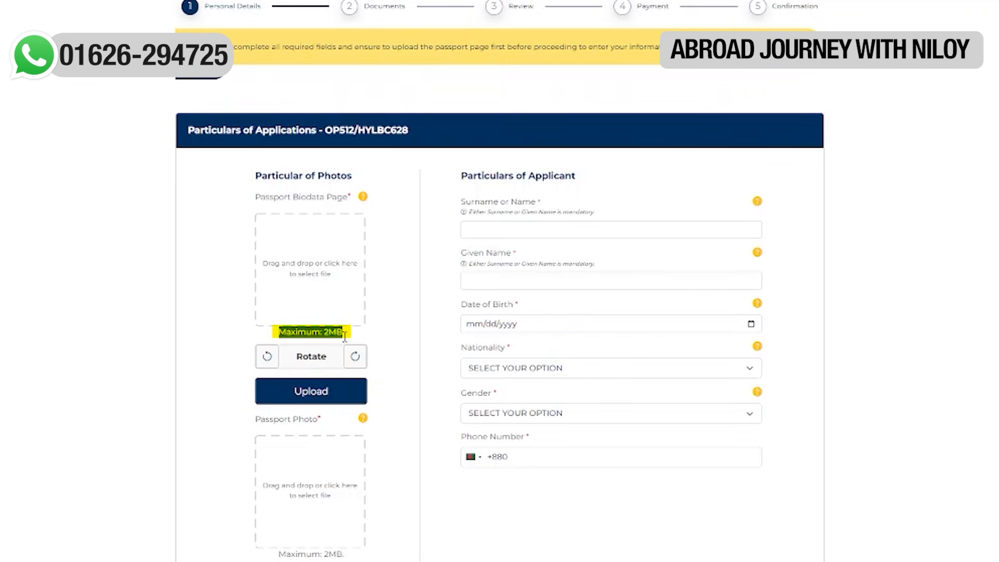
{"action": "left_click", "coordinate": [351, 339]}
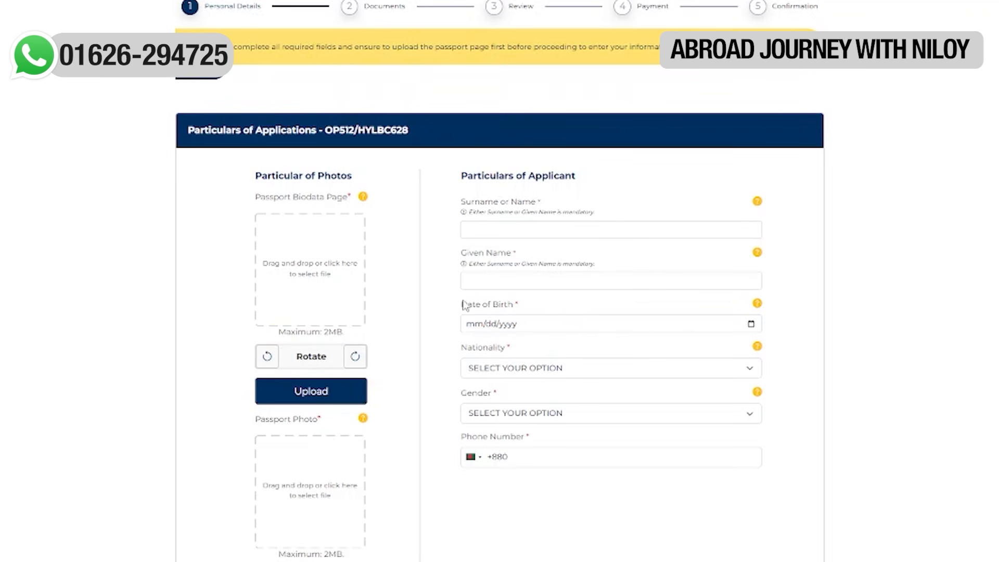
{"action": "scroll", "coordinate": [468, 401], "scroll_direction": "down", "scroll_amount": 1}
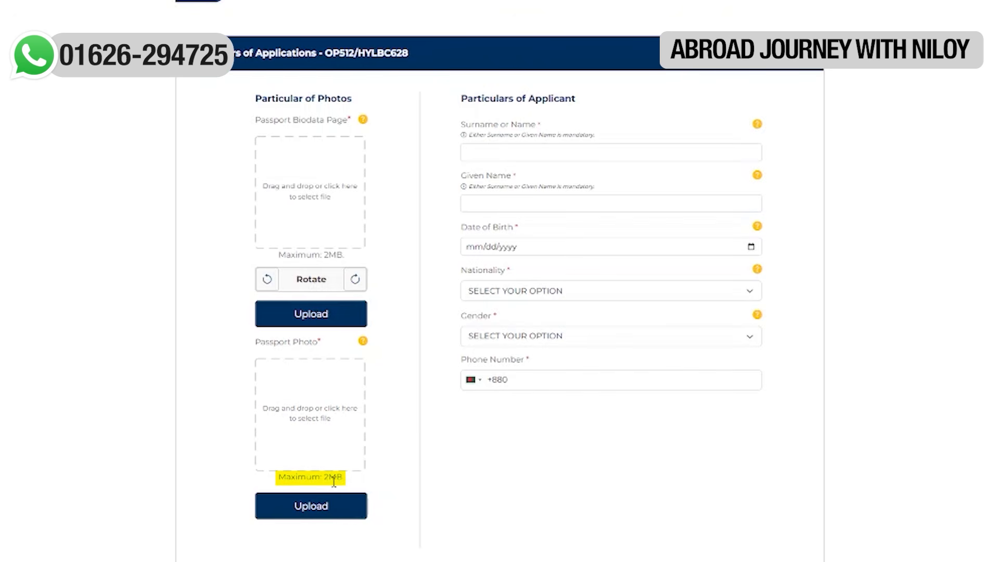
Upload the passport biodata page scan and correct the word spacing in the applicant's given name
{"action": "scroll", "coordinate": [408, 461], "scroll_direction": "up", "scroll_amount": 2}
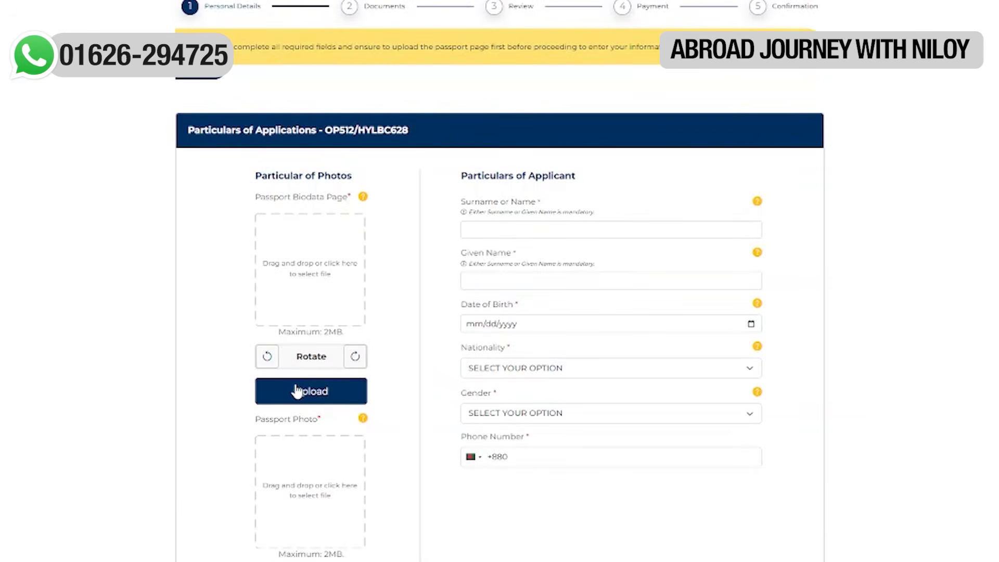
{"action": "left_click", "coordinate": [295, 390]}
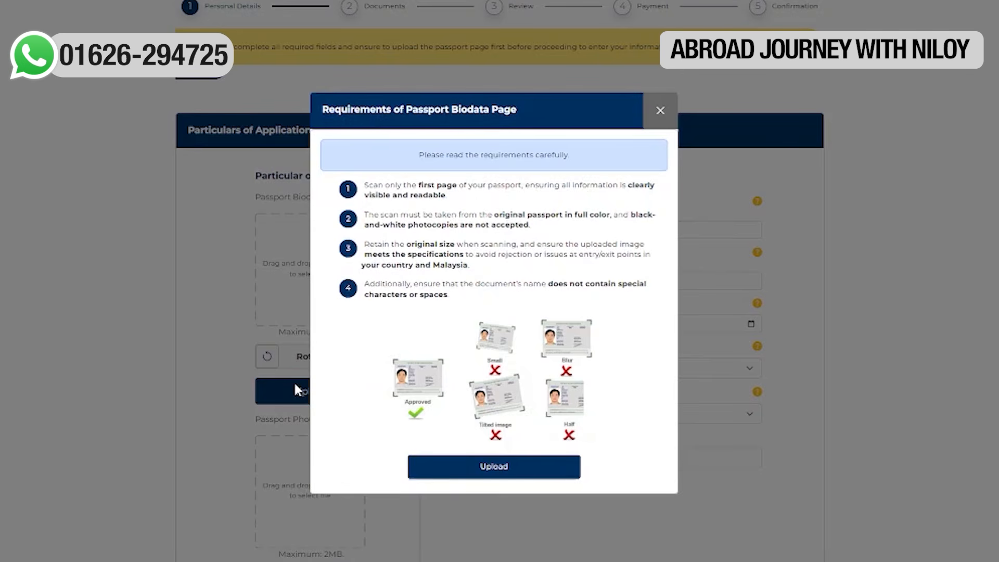
{"action": "left_click", "coordinate": [494, 467]}
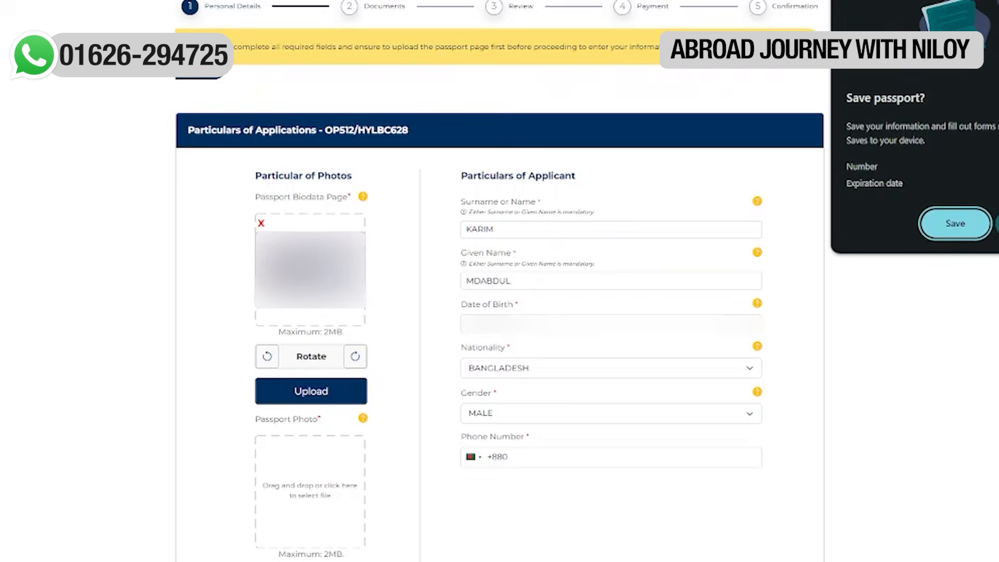
{"action": "left_click", "coordinate": [257, 328]}
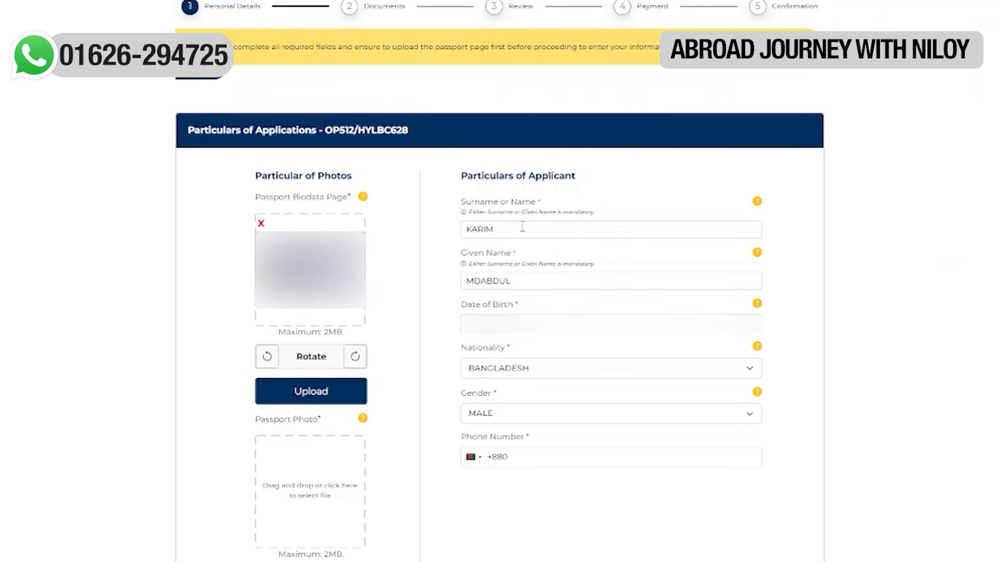
{"action": "left_click", "coordinate": [483, 282]}
Fill in the applicant's phone number and upload the passport photo, going through the photo requirements
{"action": "scroll", "coordinate": [536, 392], "scroll_direction": "down", "scroll_amount": 2}
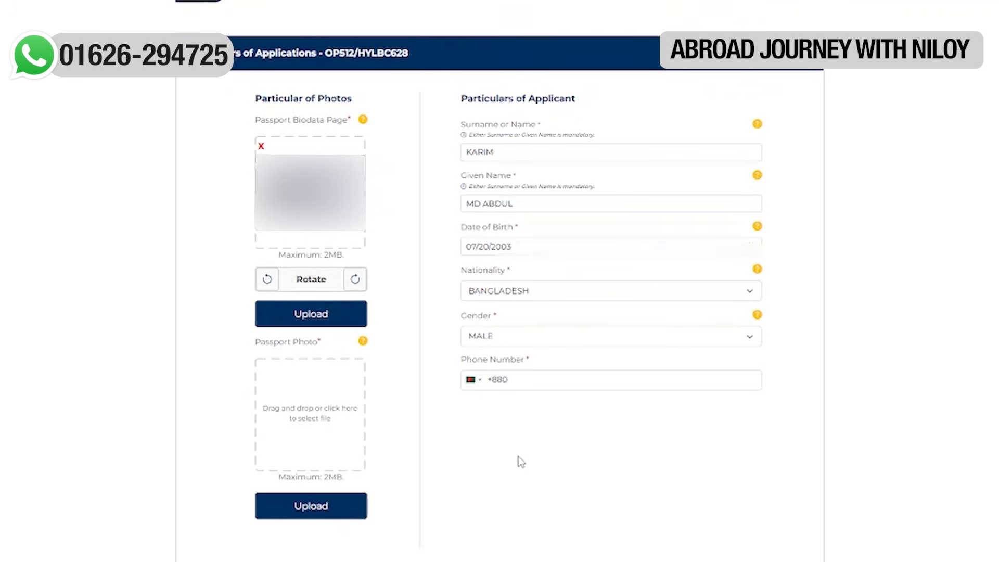
{"action": "left_click", "coordinate": [538, 387]}
{"action": "left_click", "coordinate": [340, 415]}
{"action": "scroll", "coordinate": [416, 450], "scroll_direction": "down", "scroll_amount": 5}
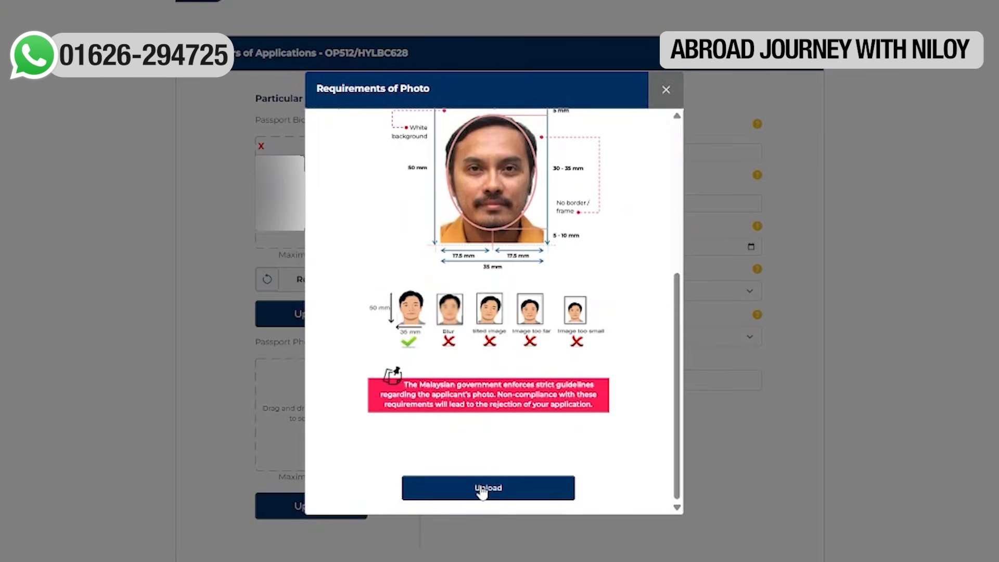
{"action": "left_click", "coordinate": [482, 489]}
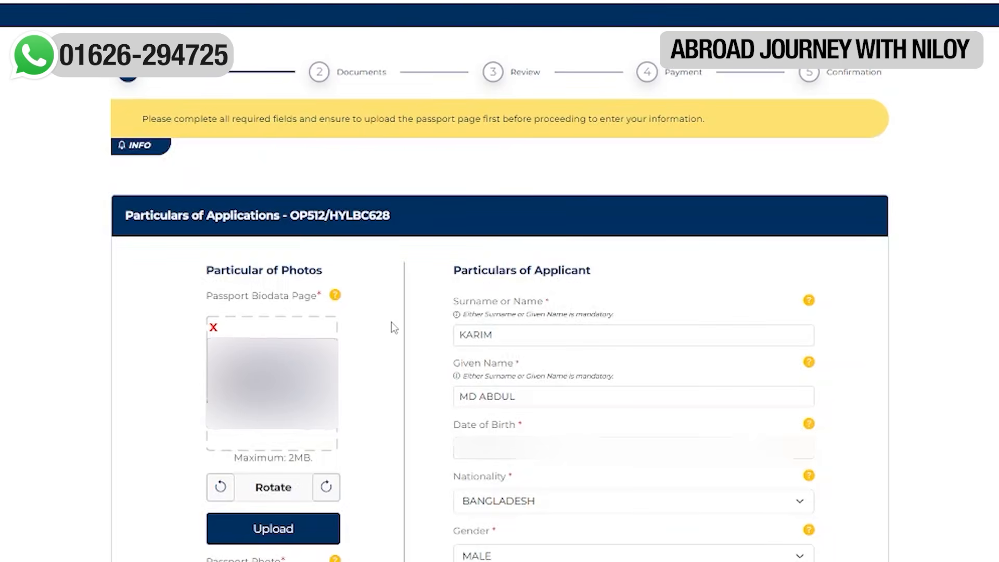
In Visa Details, choose SINGLE ENTRY VISA as the visa type and SOCIAL as the purpose of stay
{"action": "scroll", "coordinate": [421, 323], "scroll_direction": "down", "scroll_amount": 2}
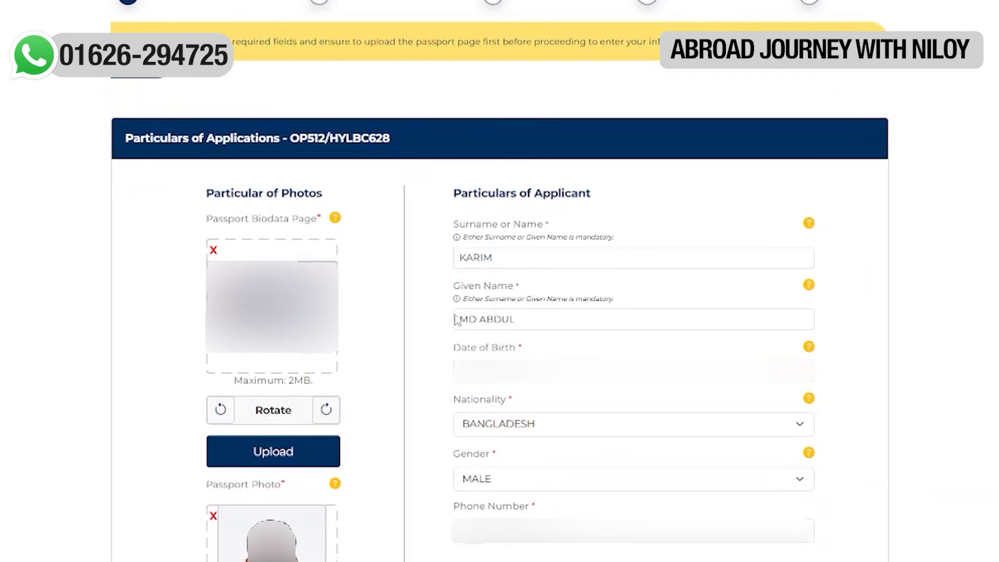
{"action": "scroll", "coordinate": [522, 415], "scroll_direction": "down", "scroll_amount": 8}
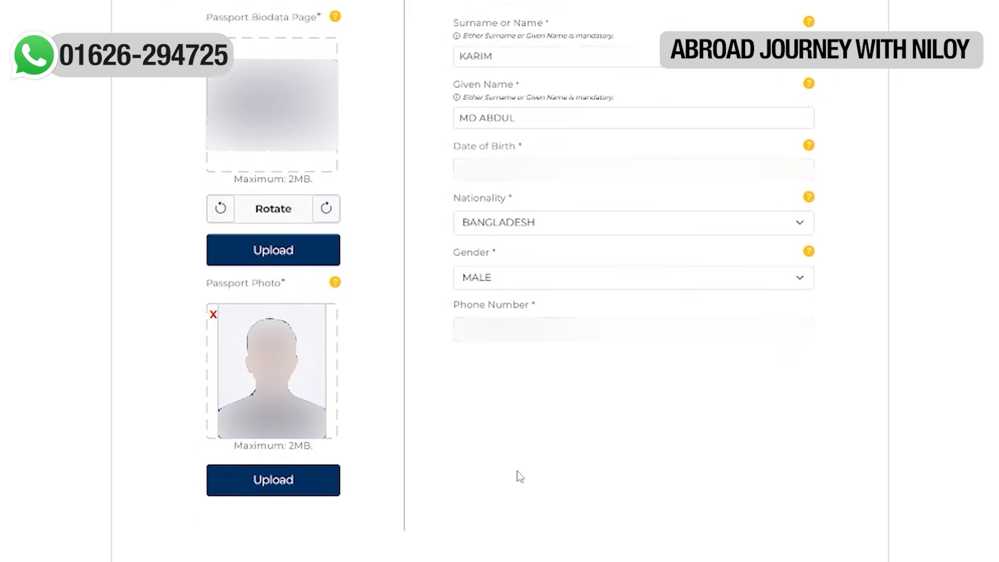
{"action": "scroll", "coordinate": [203, 373], "scroll_direction": "down", "scroll_amount": 3}
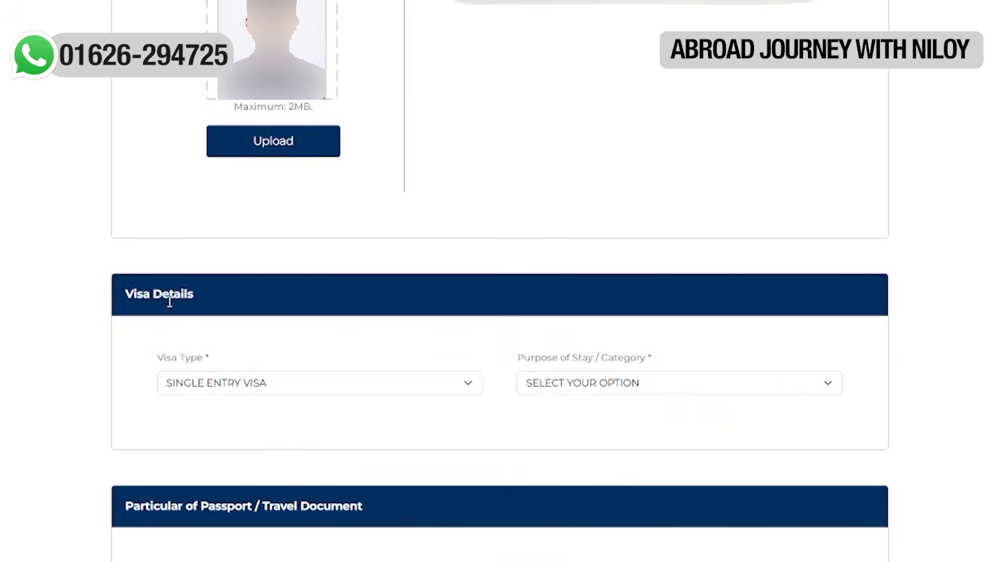
{"action": "left_click", "coordinate": [291, 385]}
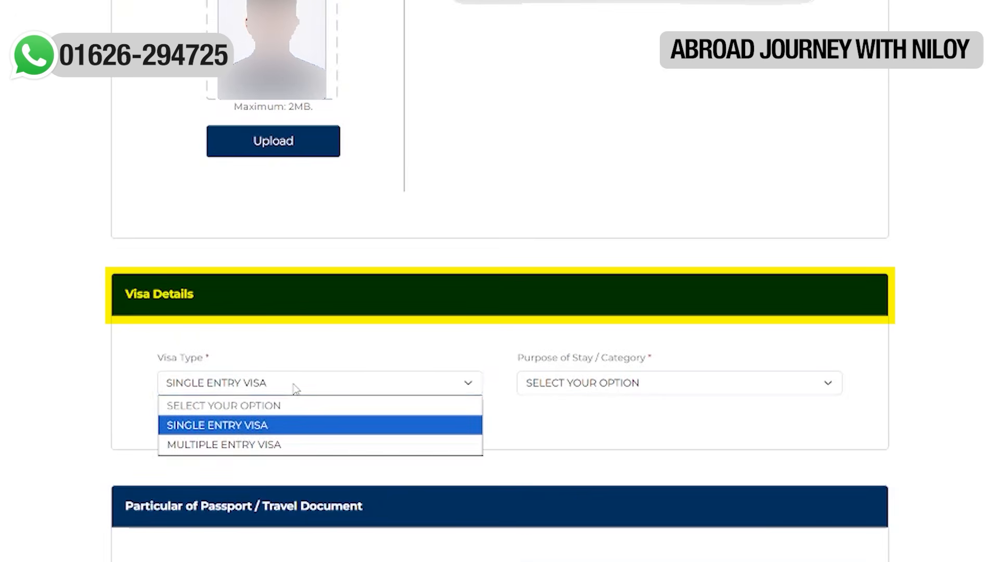
{"action": "left_click", "coordinate": [276, 425]}
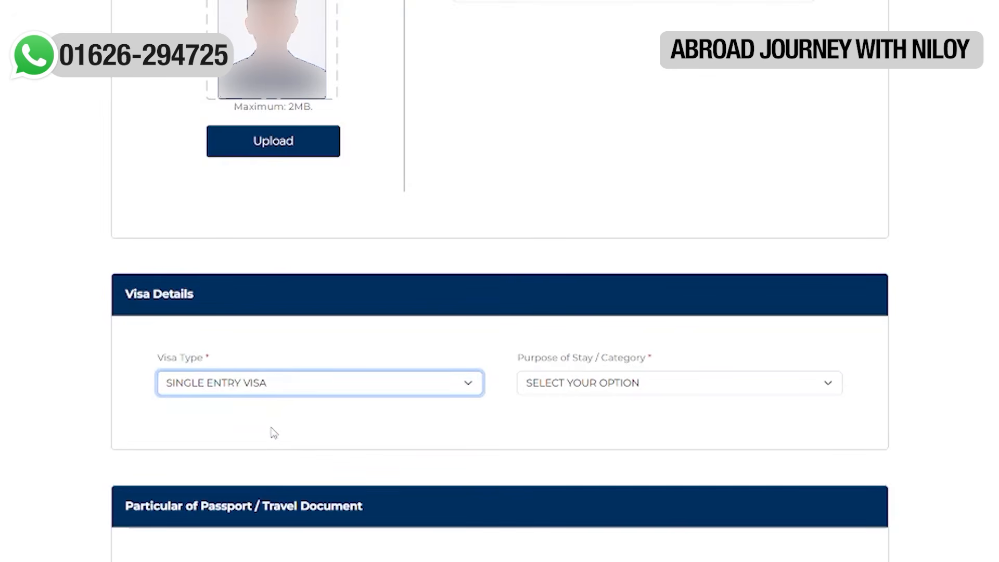
{"action": "left_click", "coordinate": [580, 394]}
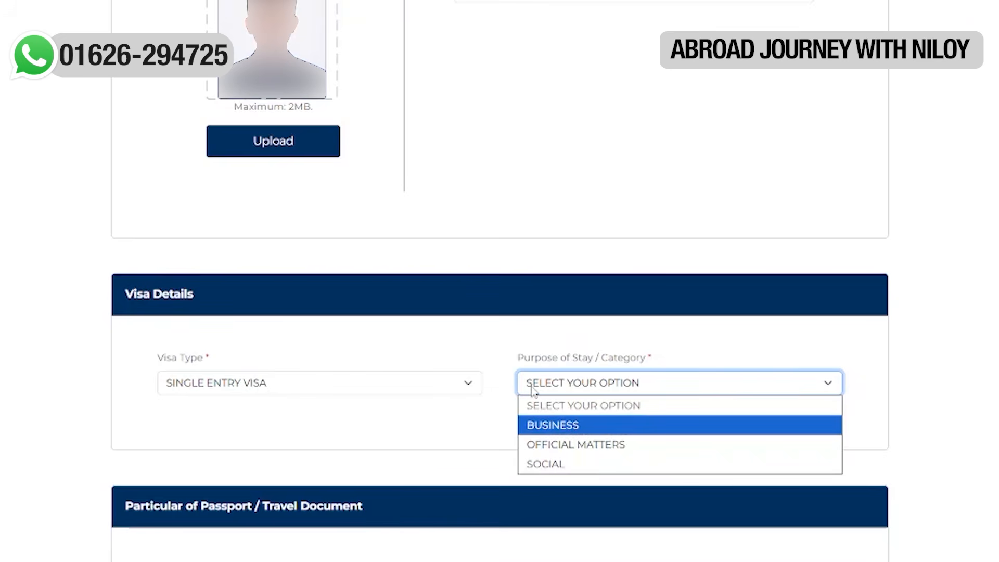
{"action": "left_click", "coordinate": [541, 467]}
{"action": "scroll", "coordinate": [490, 212], "scroll_direction": "down", "scroll_amount": 3}
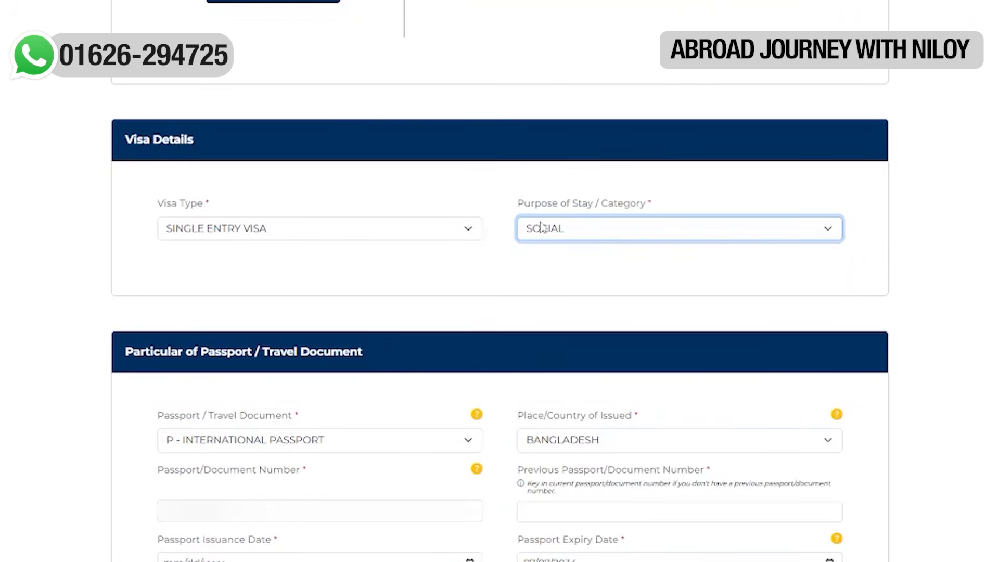
{"action": "left_click", "coordinate": [574, 236]}
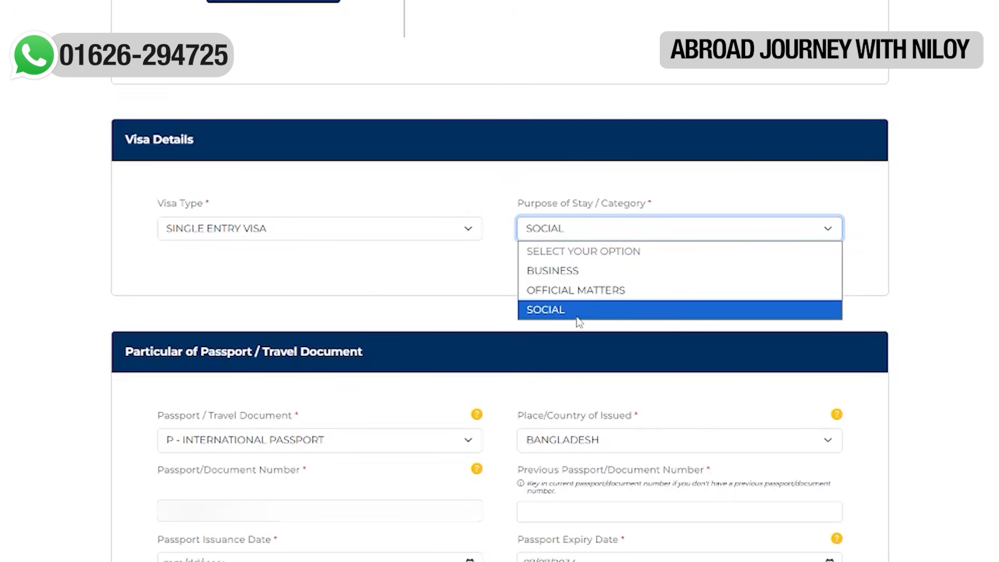
{"action": "left_click", "coordinate": [578, 310]}
Enter the passport issuance date and fill the current local address from the profile address, selecting the applicant's province
{"action": "scroll", "coordinate": [578, 321], "scroll_direction": "down", "scroll_amount": 3}
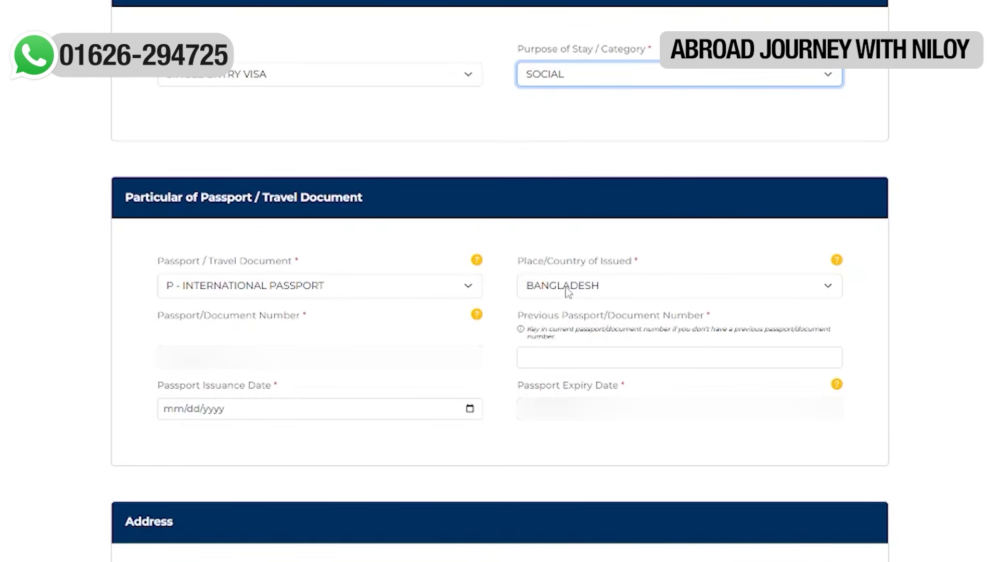
{"action": "scroll", "coordinate": [127, 281], "scroll_direction": "down", "scroll_amount": 2}
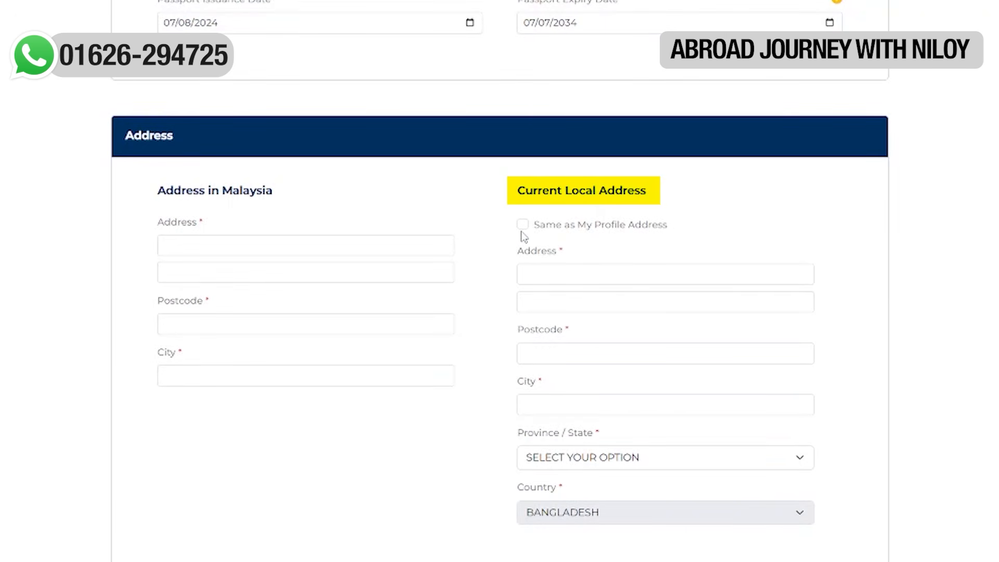
{"action": "left_click", "coordinate": [530, 269]}
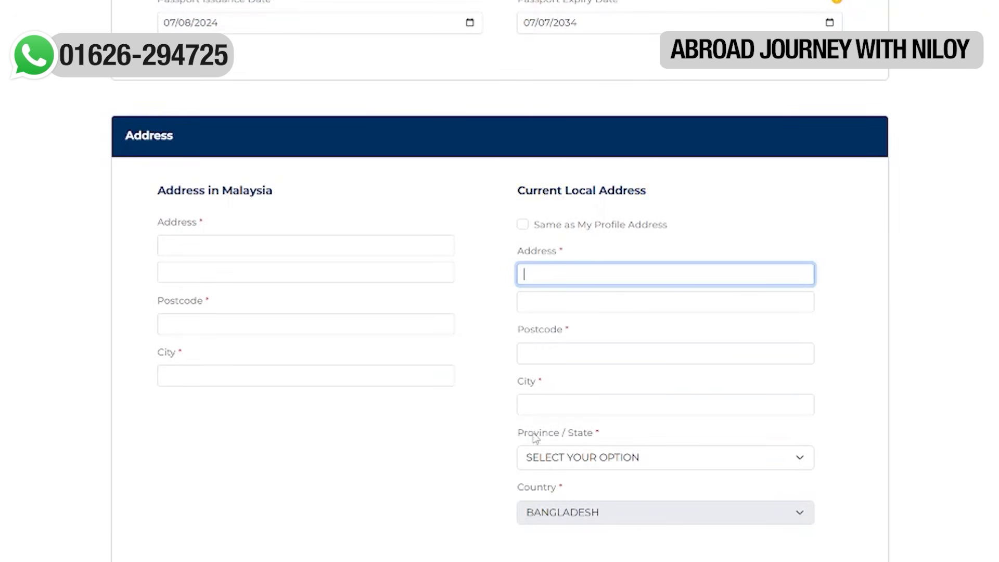
{"action": "left_click", "coordinate": [527, 225]}
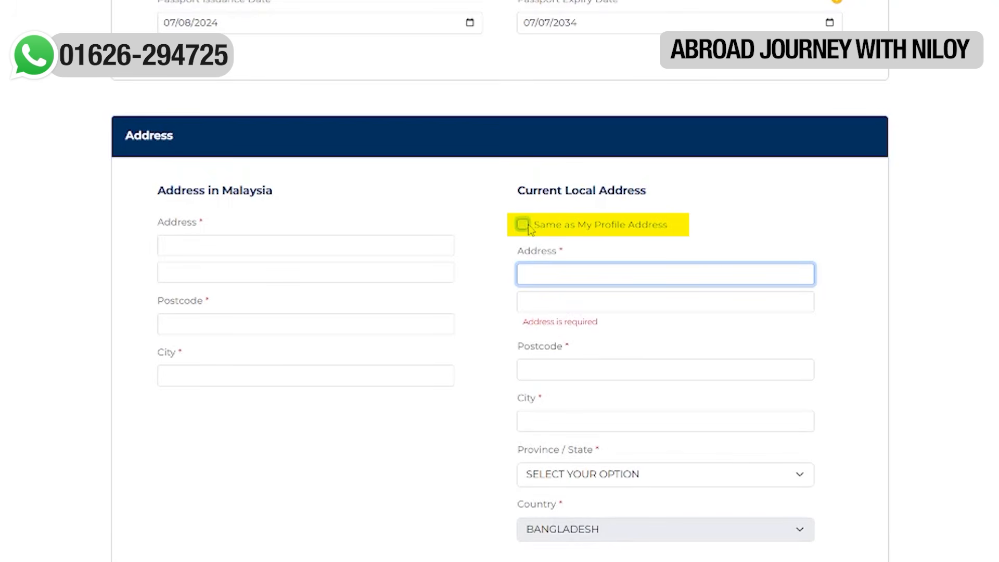
{"action": "left_click", "coordinate": [687, 286]}
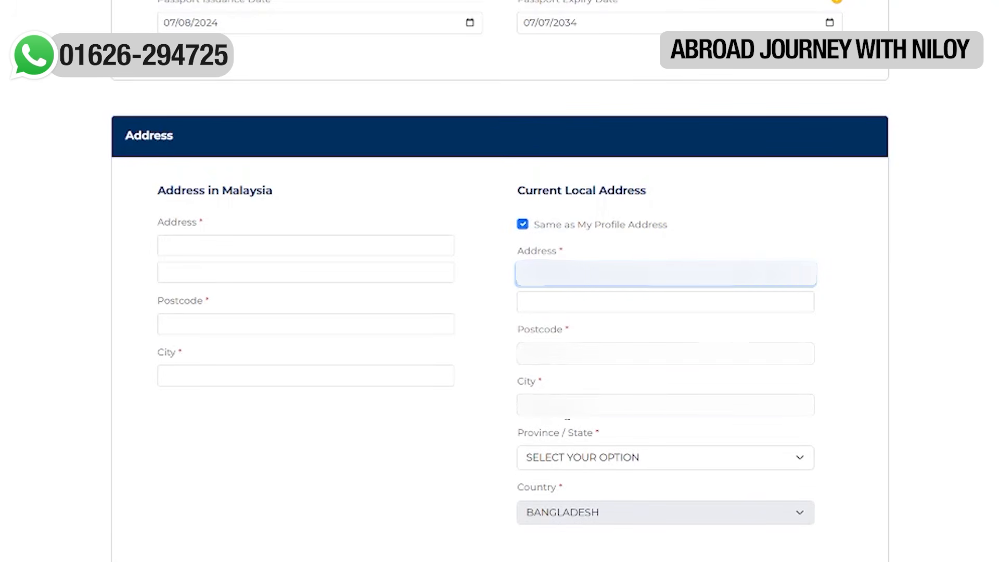
{"action": "scroll", "coordinate": [566, 419], "scroll_direction": "down", "scroll_amount": 1}
{"action": "left_click", "coordinate": [577, 381]}
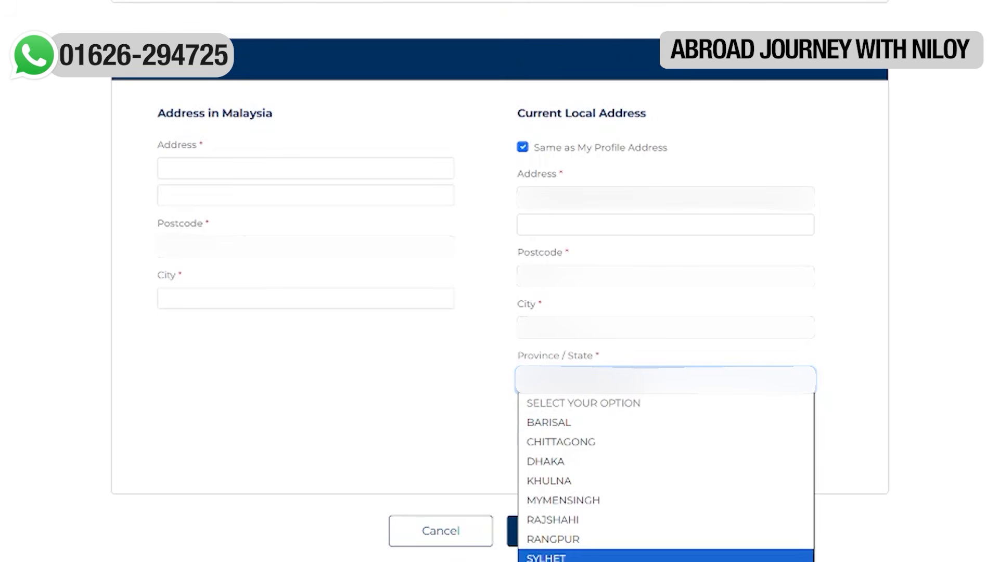
{"action": "left_click", "coordinate": [546, 557]}
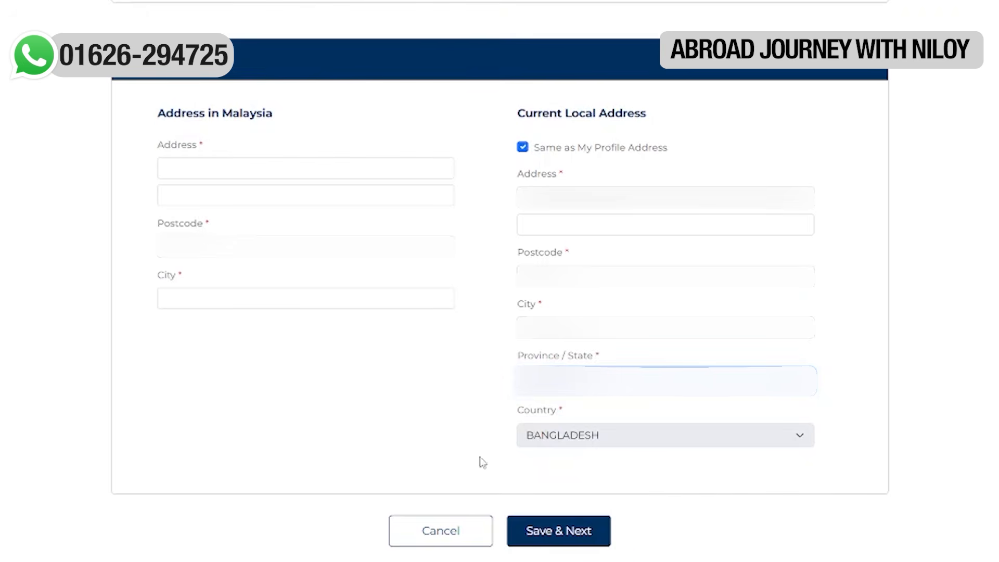
Fill in the Address in Malaysia section with the street address, postcode and city of the stay
{"action": "scroll", "coordinate": [480, 461], "scroll_direction": "up", "scroll_amount": 3}
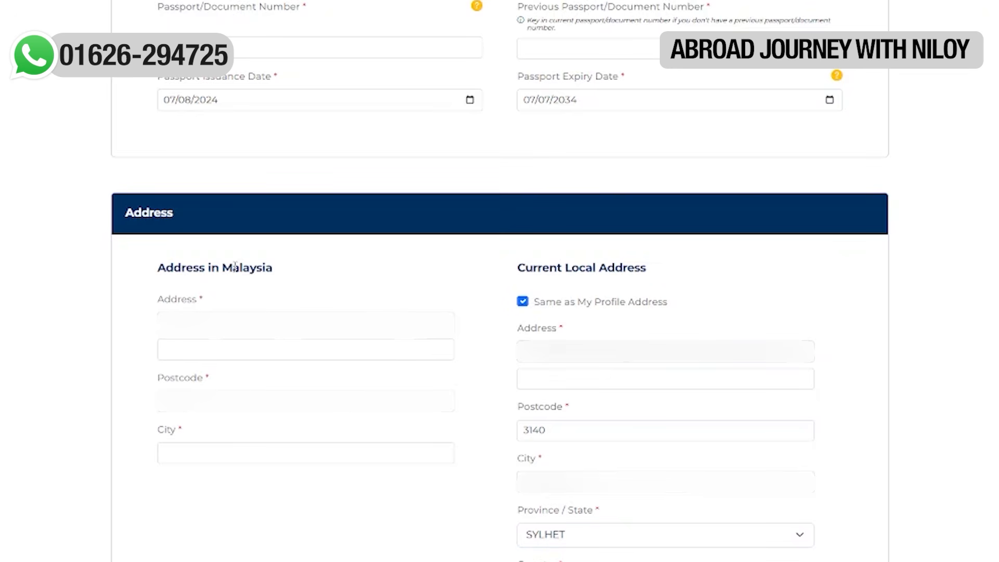
{"action": "scroll", "coordinate": [101, 385], "scroll_direction": "down", "scroll_amount": 2}
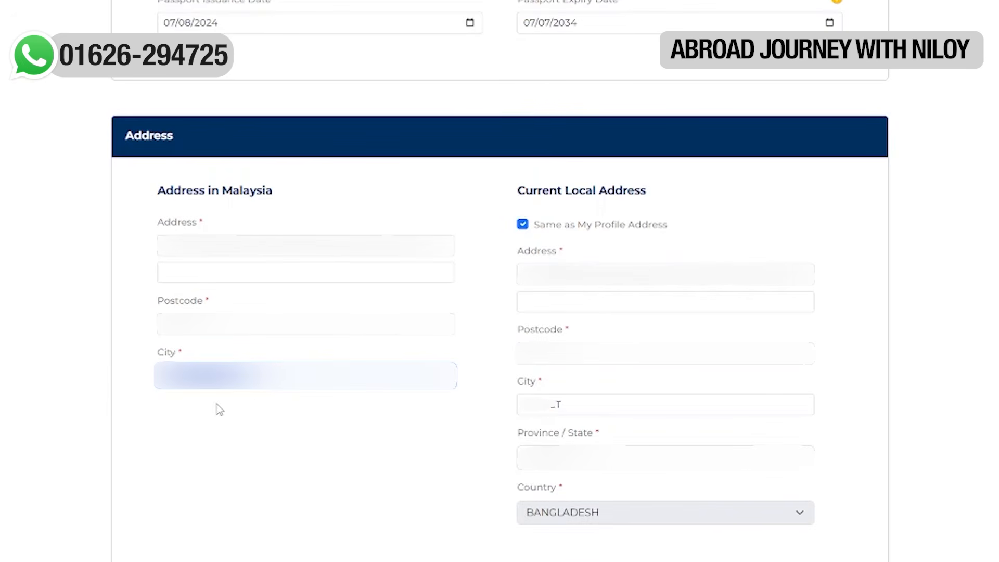
{"action": "scroll", "coordinate": [309, 418], "scroll_direction": "down", "scroll_amount": 3}
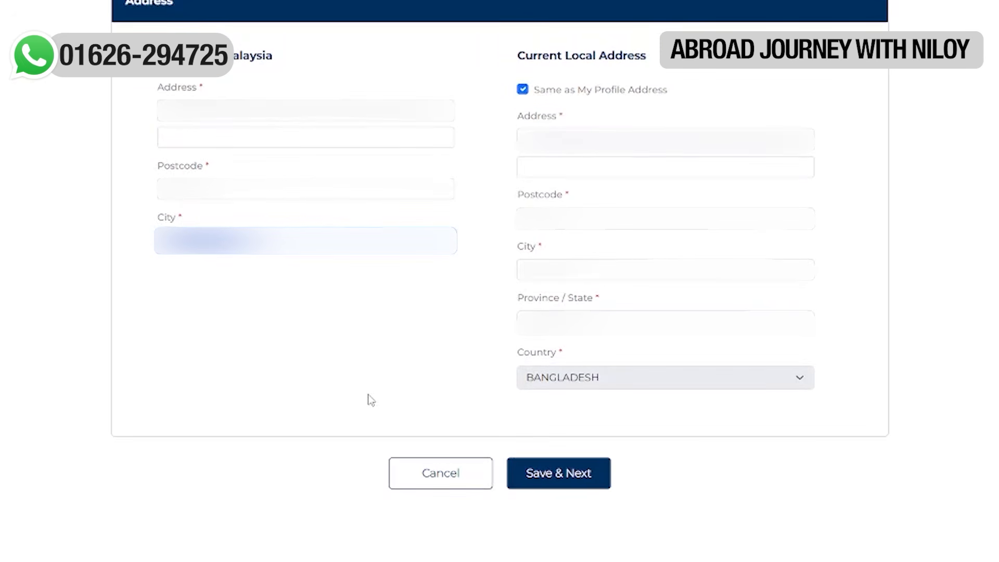
{"action": "scroll", "coordinate": [367, 398], "scroll_direction": "up", "scroll_amount": 2}
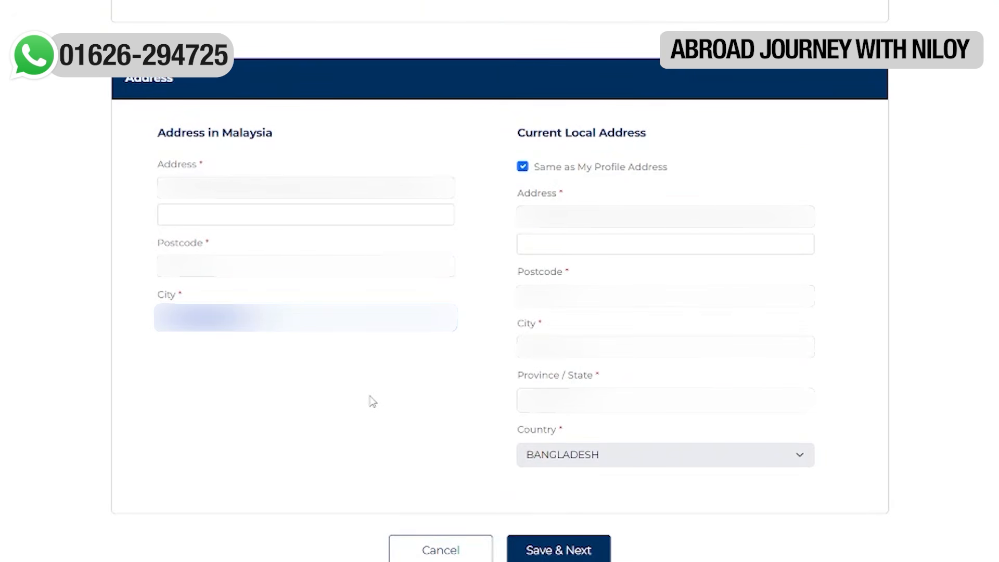
{"action": "scroll", "coordinate": [383, 404], "scroll_direction": "down", "scroll_amount": 2}
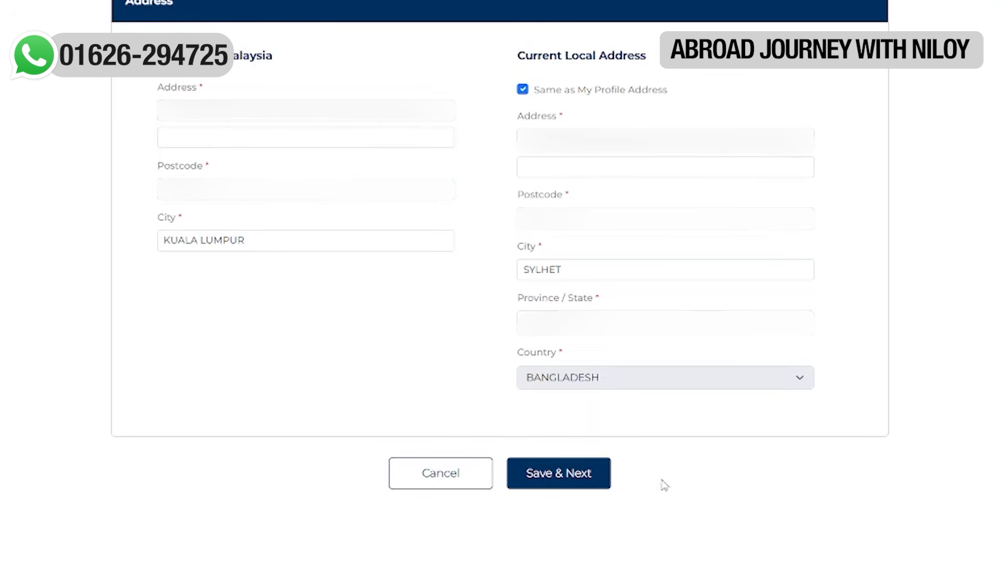
Fill in the required previous passport/document number and save the personal details to proceed
{"action": "left_click", "coordinate": [567, 479]}
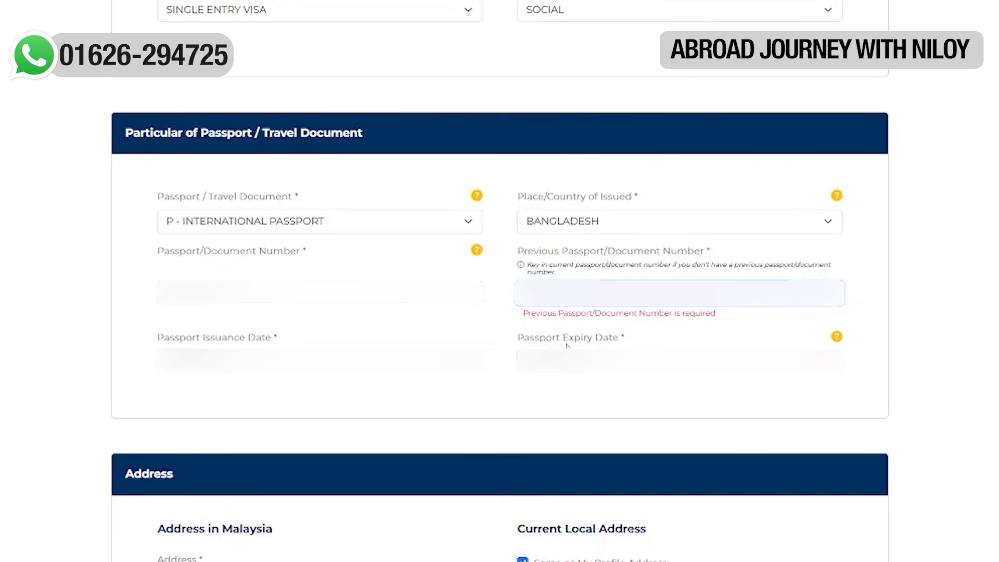
{"action": "scroll", "coordinate": [567, 346], "scroll_direction": "down", "scroll_amount": 1}
{"action": "scroll", "coordinate": [647, 397], "scroll_direction": "down", "scroll_amount": 9}
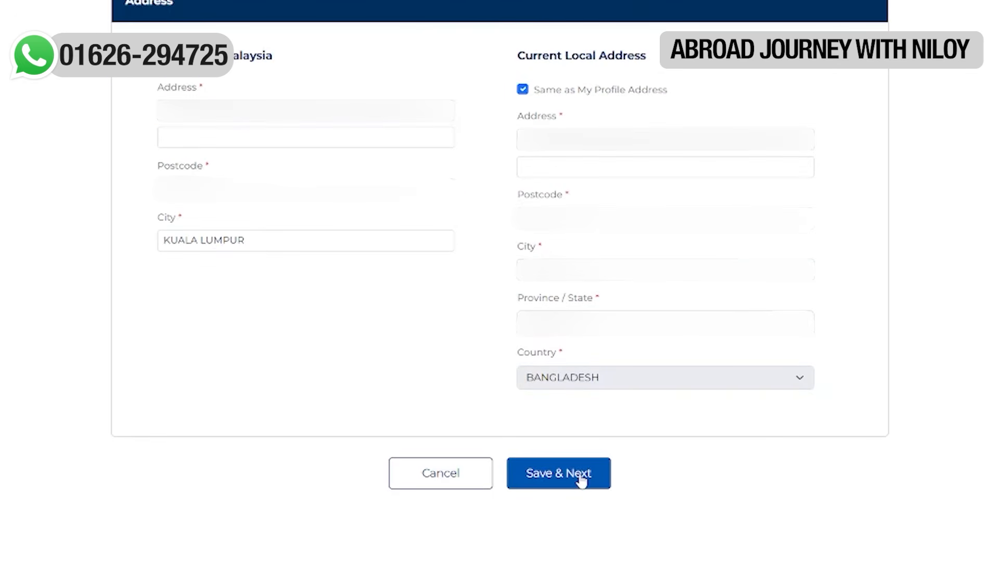
{"action": "left_click", "coordinate": [581, 481]}
Enlarge and reposition the passport photo in the Image Editor so the face fits the oval guide
{"action": "scroll", "coordinate": [145, 111], "scroll_direction": "down", "scroll_amount": 2}
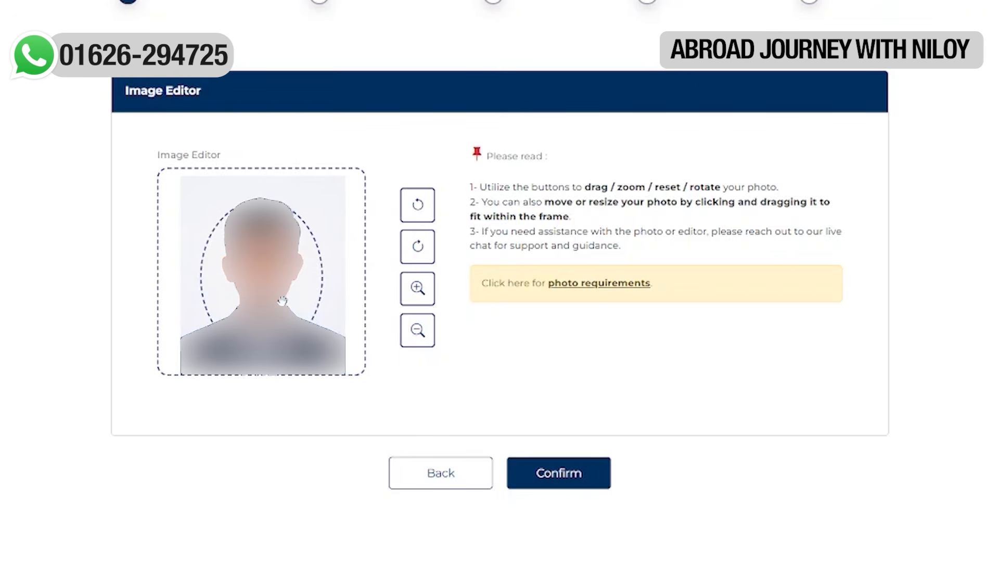
{"action": "left_click_drag", "start_coordinate": [252, 269], "coordinate": [252, 273]}
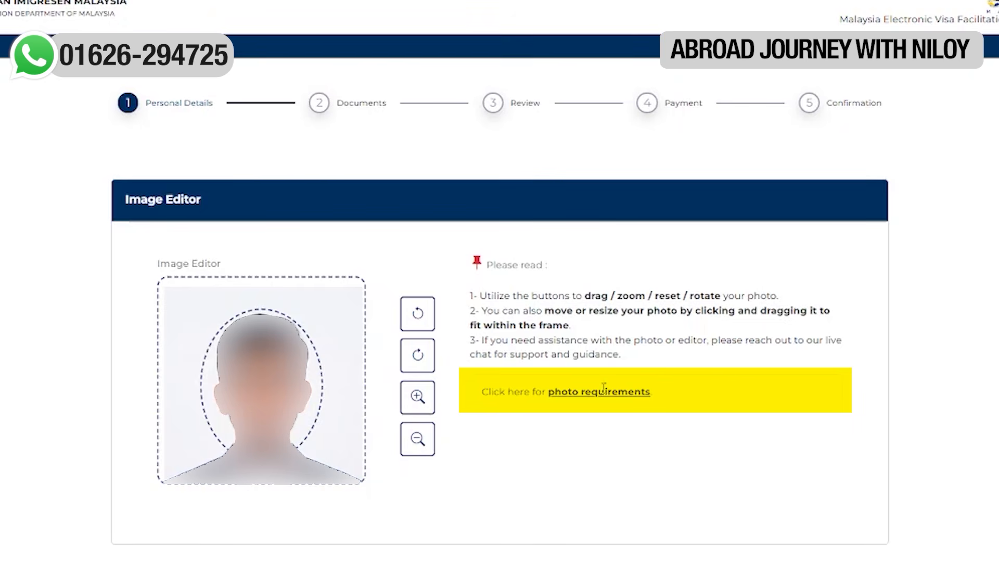
Review the photo requirements from the Image Editor and zoom in on the passport photo
{"action": "left_click", "coordinate": [604, 391]}
{"action": "scroll", "coordinate": [466, 463], "scroll_direction": "down", "scroll_amount": 5}
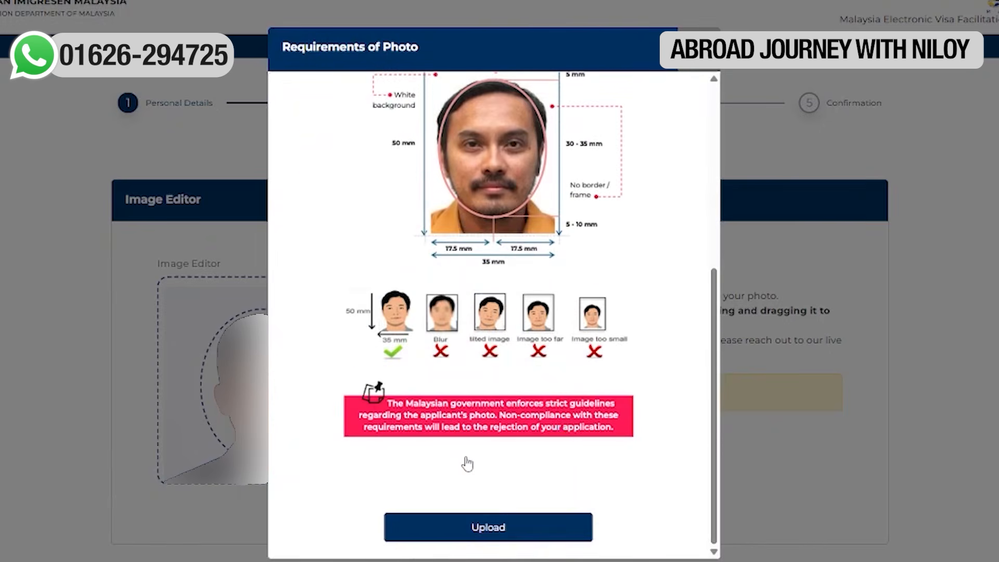
{"action": "scroll", "coordinate": [467, 463], "scroll_direction": "up", "scroll_amount": 6}
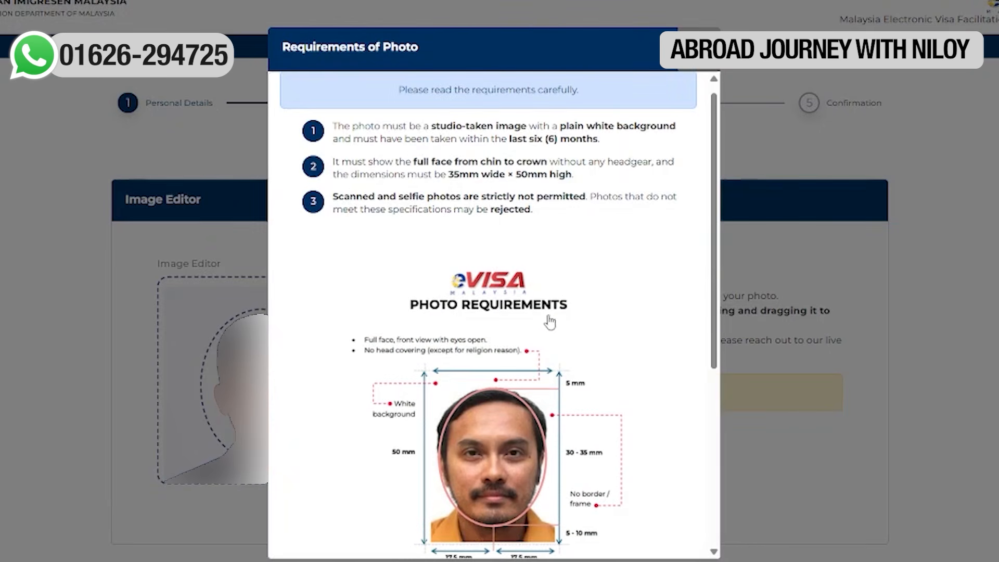
{"action": "scroll", "coordinate": [550, 323], "scroll_direction": "down", "scroll_amount": 5}
{"action": "left_click", "coordinate": [244, 375]}
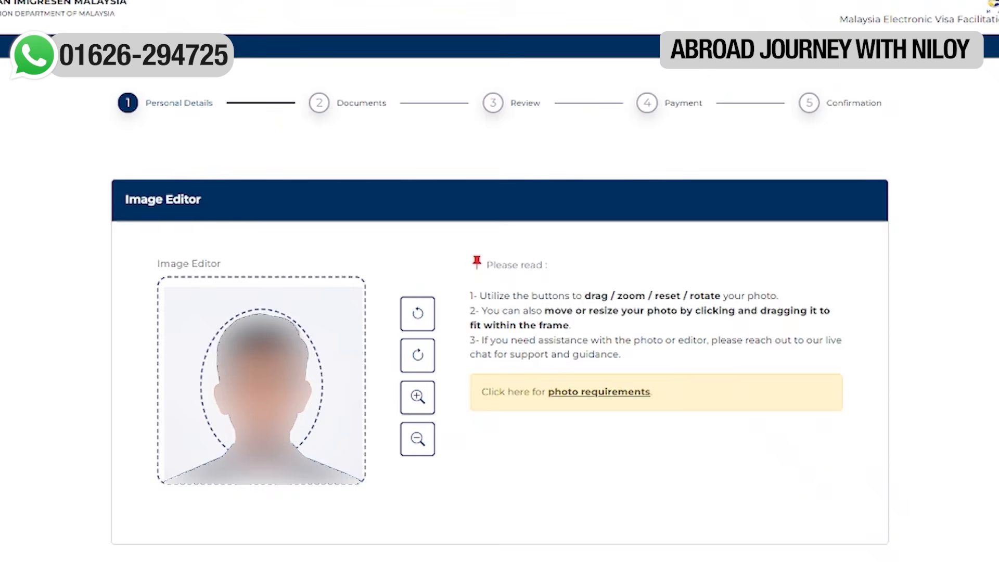
{"action": "left_click", "coordinate": [415, 409]}
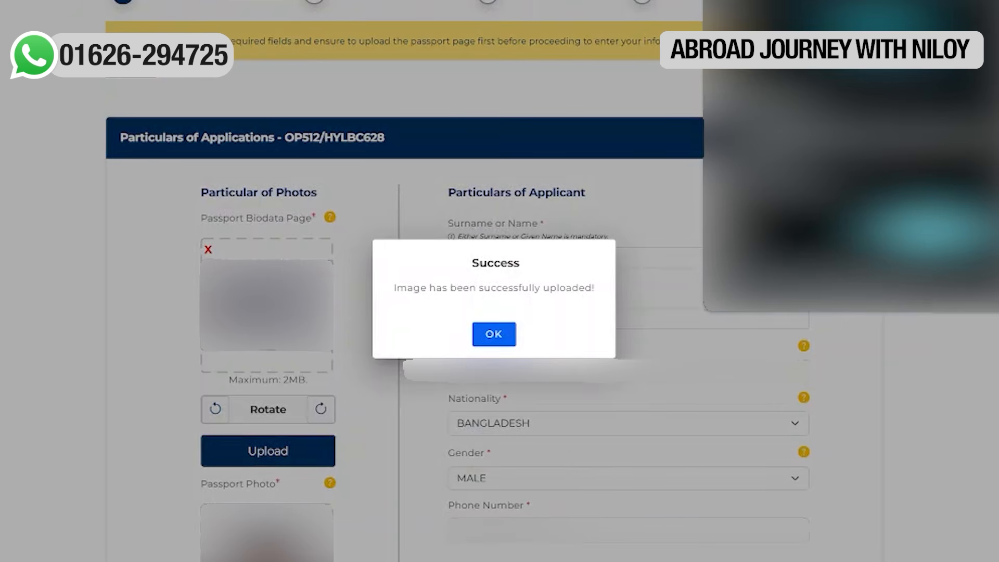
Finish the passport photo upload, check the applicant details and continue to the Documents stage of the application
{"action": "left_click", "coordinate": [502, 337]}
{"action": "scroll", "coordinate": [546, 270], "scroll_direction": "up", "scroll_amount": 2}
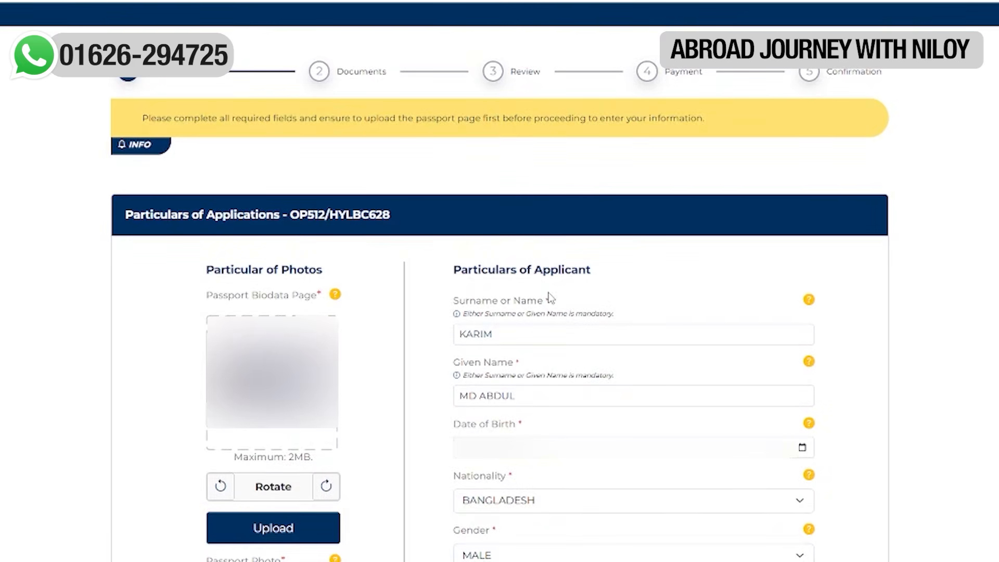
{"action": "scroll", "coordinate": [546, 302], "scroll_direction": "down", "scroll_amount": 3}
{"action": "scroll", "coordinate": [535, 307], "scroll_direction": "down", "scroll_amount": 12}
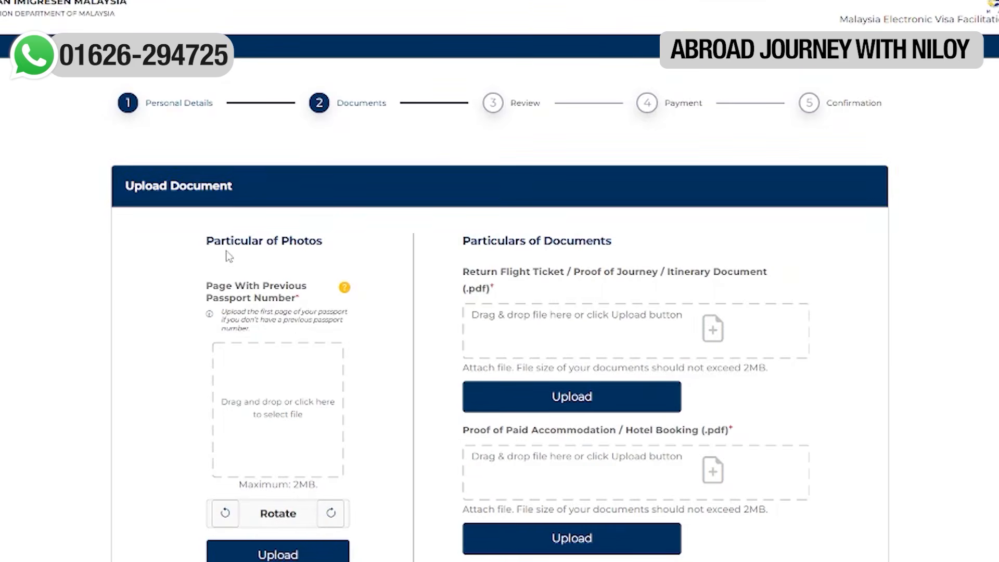
Upload the image of the page with the previous passport number and attach flightconfirm.pdf as the return flight ticket
{"action": "scroll", "coordinate": [244, 245], "scroll_direction": "down", "scroll_amount": 2}
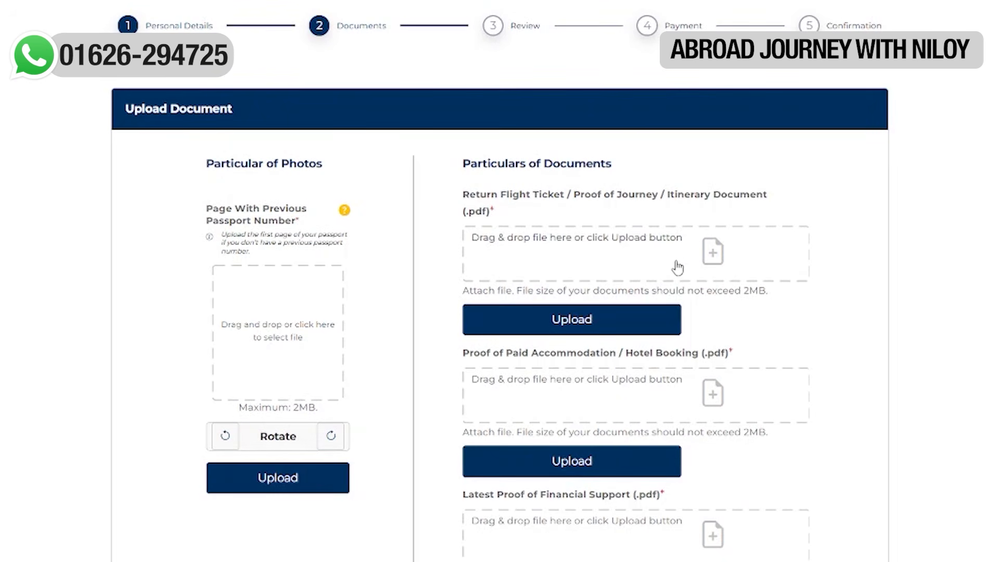
{"action": "scroll", "coordinate": [322, 240], "scroll_direction": "up", "scroll_amount": 2}
{"action": "scroll", "coordinate": [244, 260], "scroll_direction": "down", "scroll_amount": 2}
{"action": "left_click", "coordinate": [270, 338]}
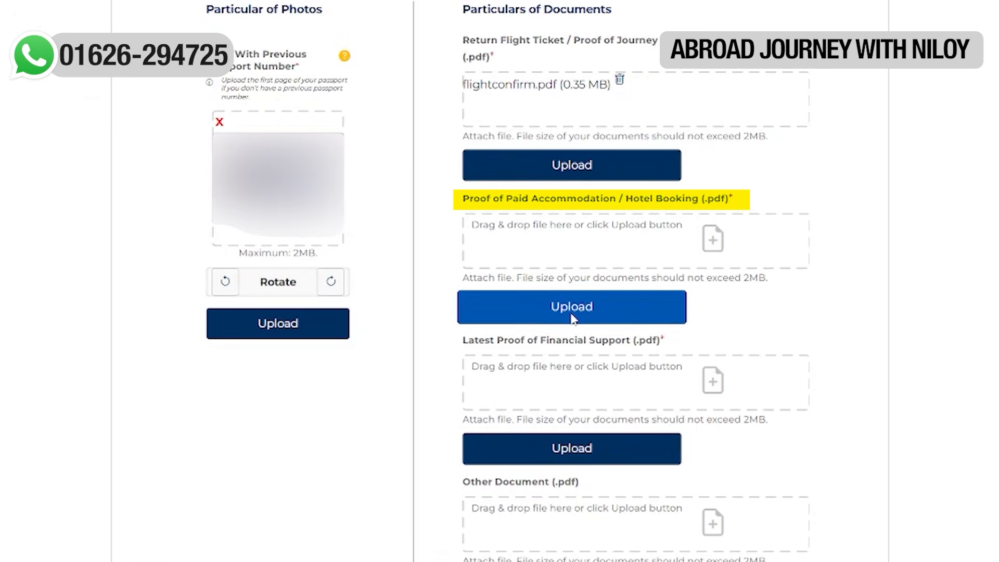
Attach Booking.com_ Confirmation.pdf as the proof of paid accommodation or hotel booking
{"action": "left_click", "coordinate": [574, 311]}
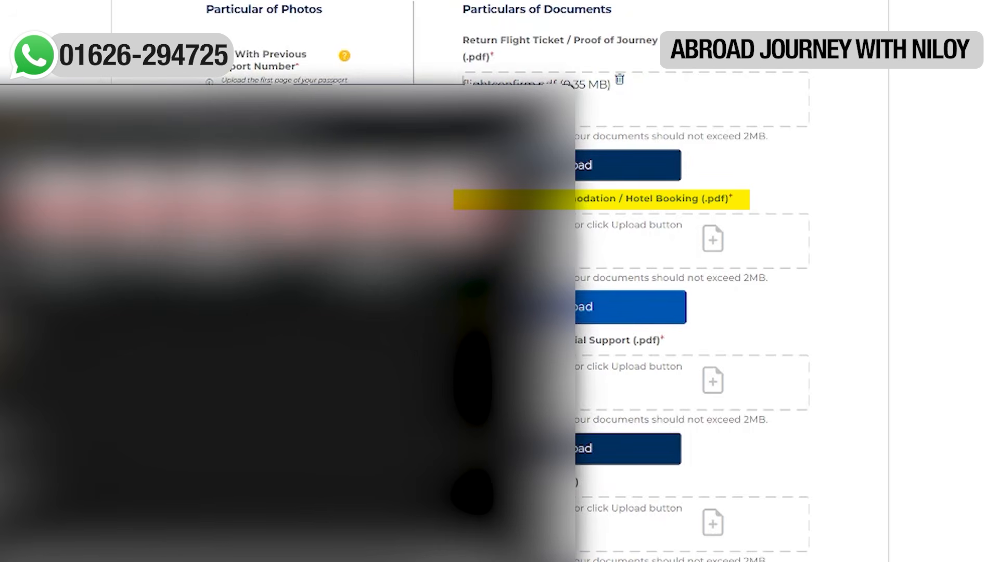
{"action": "double_click", "coordinate": [212, 250]}
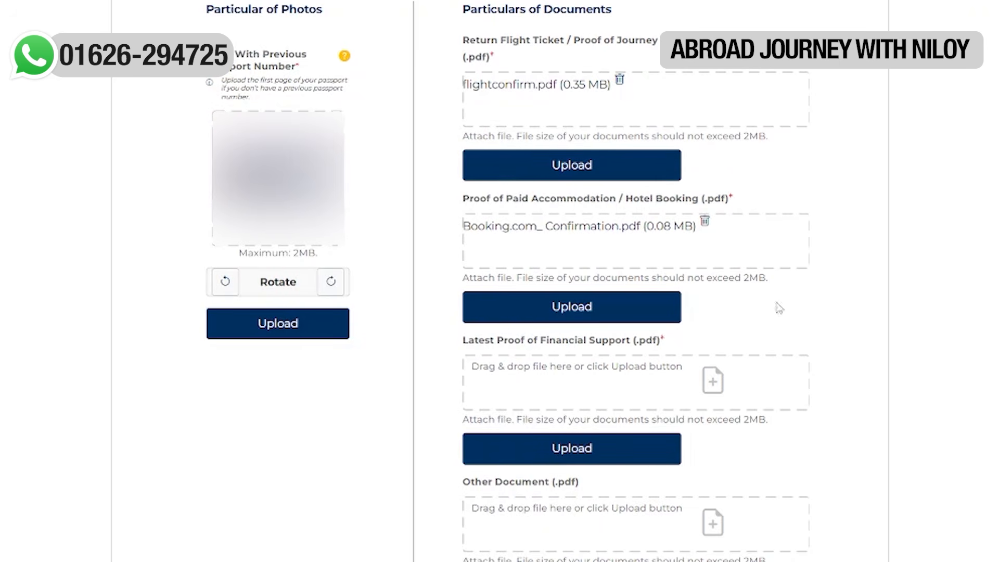
Attach bank solvency final_smallpdf.pdf as financial support, add the applicant's PDF under Other Document, and proceed to the review
{"action": "scroll", "coordinate": [514, 366], "scroll_direction": "down", "scroll_amount": 2}
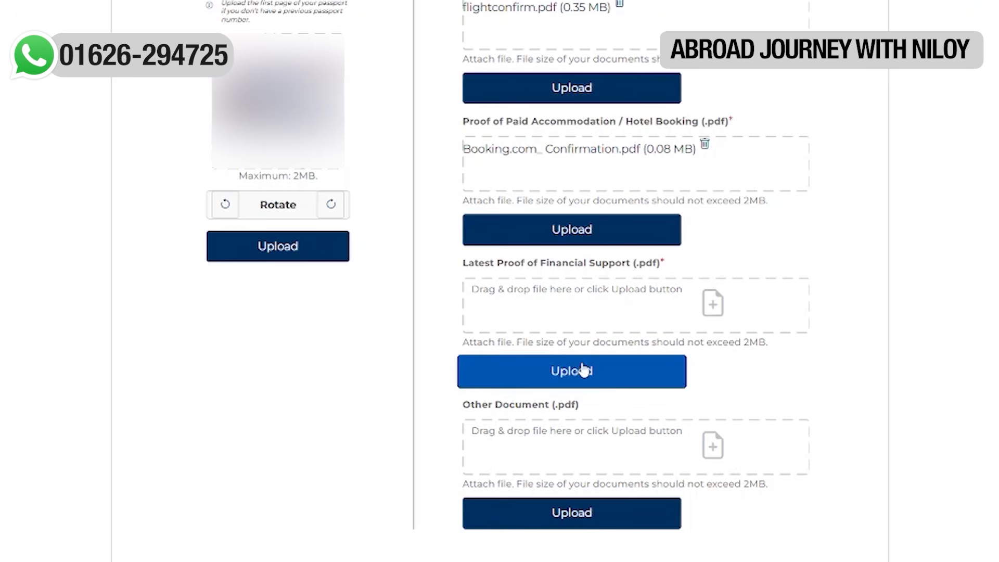
{"action": "left_click", "coordinate": [593, 370]}
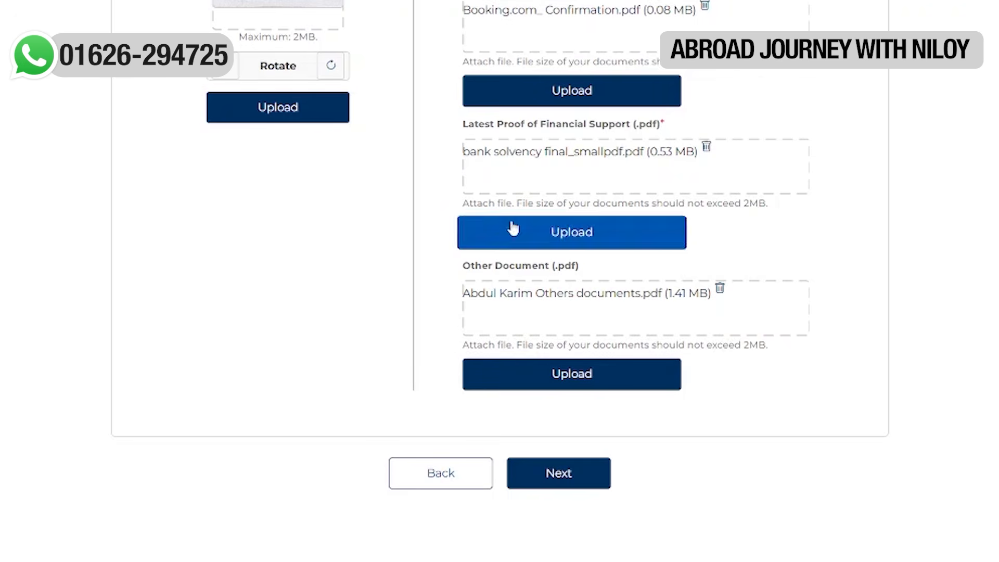
{"action": "left_click", "coordinate": [545, 473]}
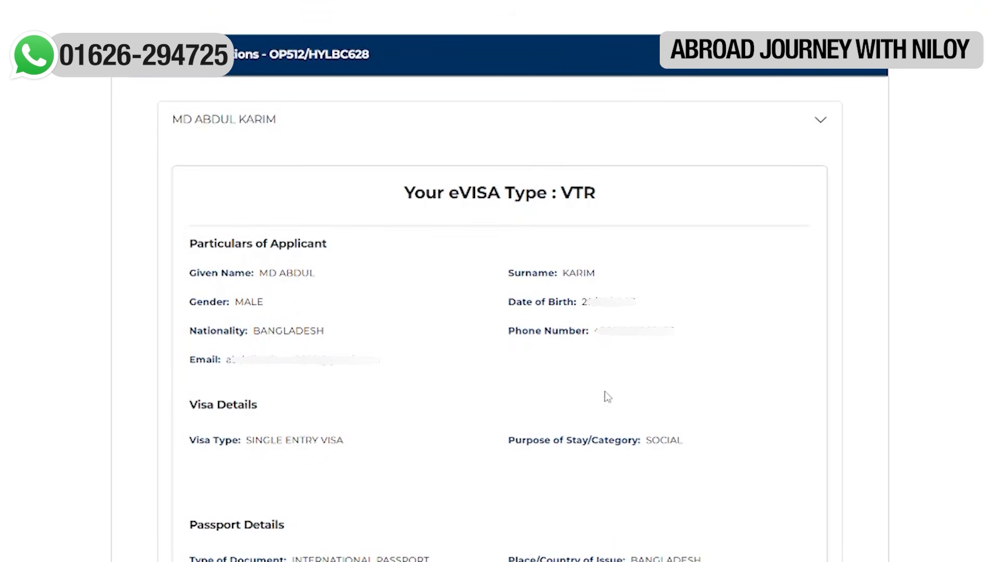
Review the application details and eVISA type, certify that the information is true and accurate, and continue to payment
{"action": "scroll", "coordinate": [614, 393], "scroll_direction": "down", "scroll_amount": 1}
{"action": "scroll", "coordinate": [617, 391], "scroll_direction": "up", "scroll_amount": 3}
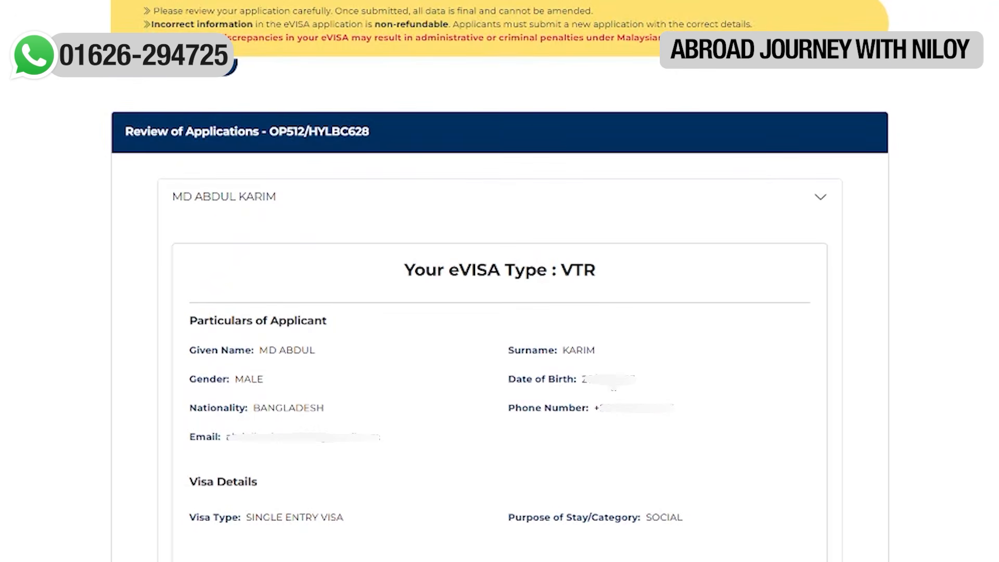
{"action": "scroll", "coordinate": [625, 380], "scroll_direction": "up", "scroll_amount": 2}
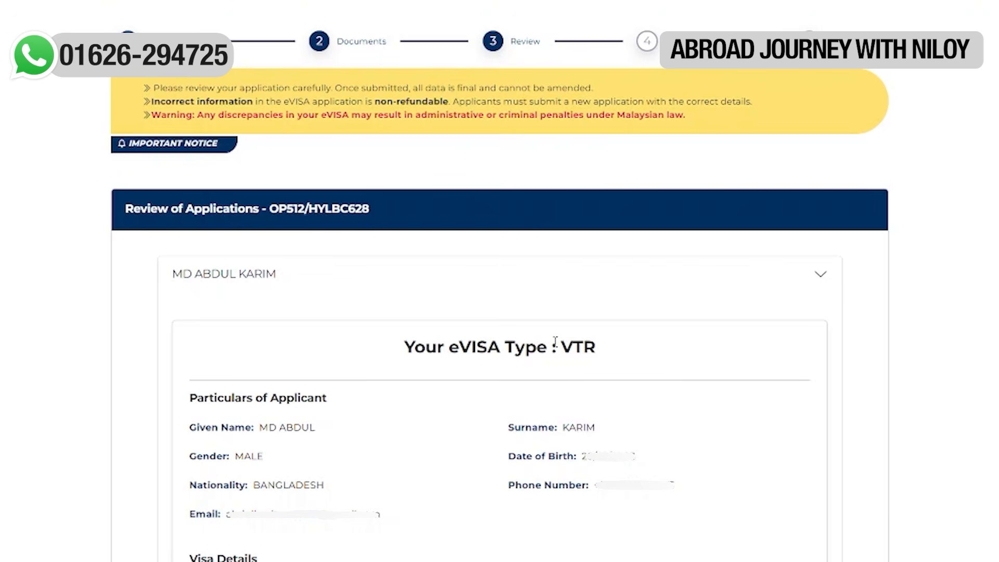
{"action": "left_click_drag", "start_coordinate": [405, 355], "coordinate": [595, 354]}
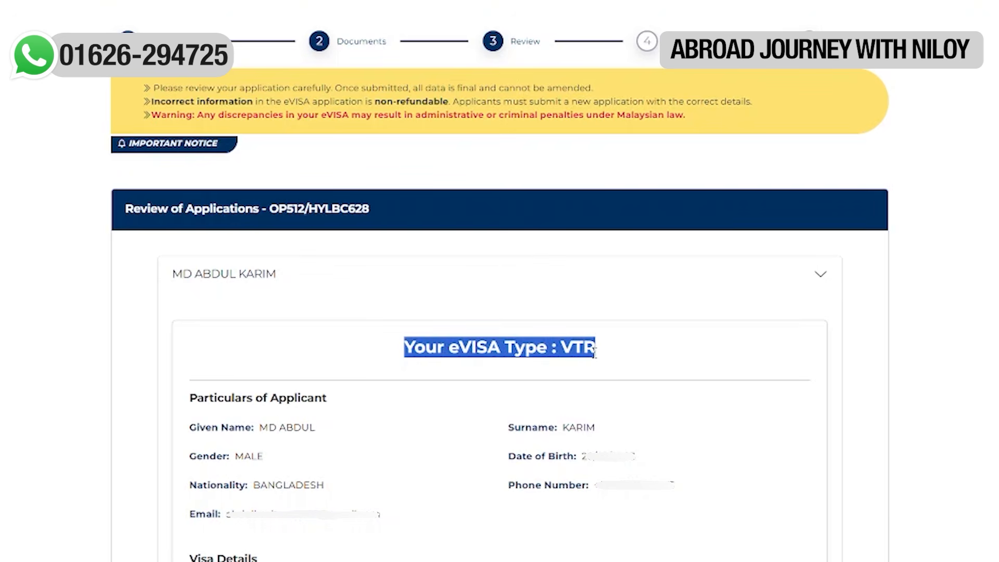
{"action": "left_click", "coordinate": [577, 357]}
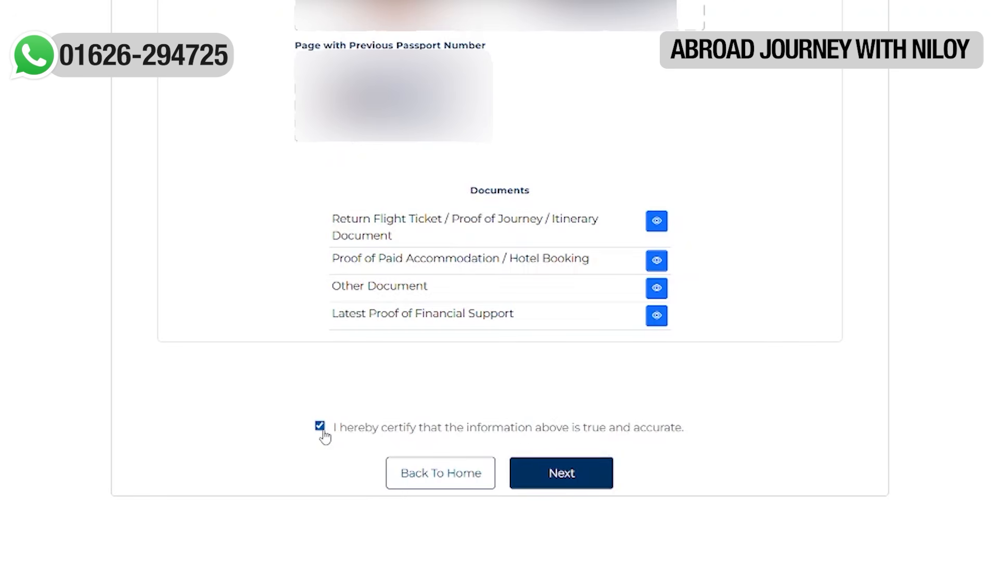
{"action": "left_click", "coordinate": [592, 485]}
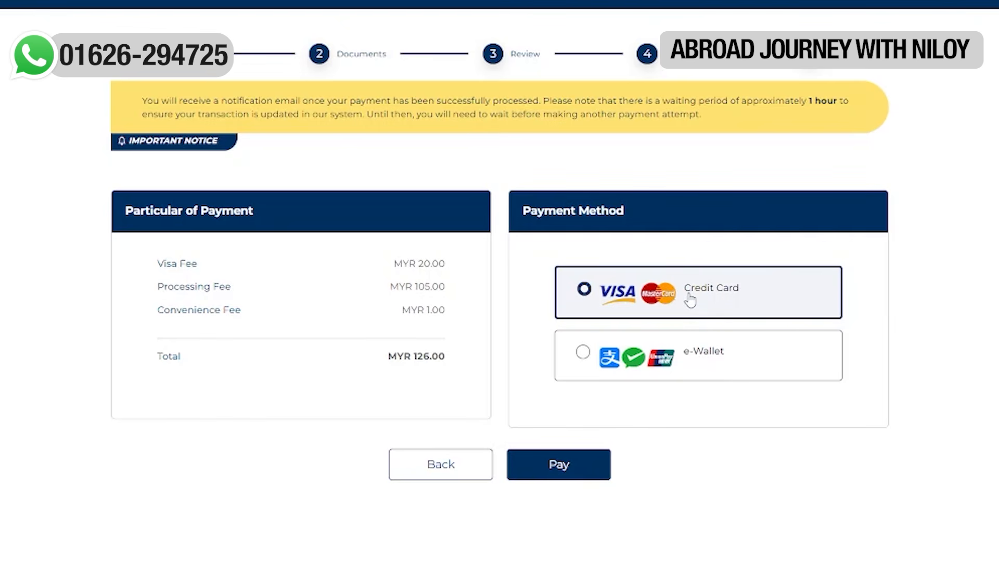
Pay the visa fees by credit card, filling in the card number, expiry date, cardholder name and security code
{"action": "left_click", "coordinate": [576, 467]}
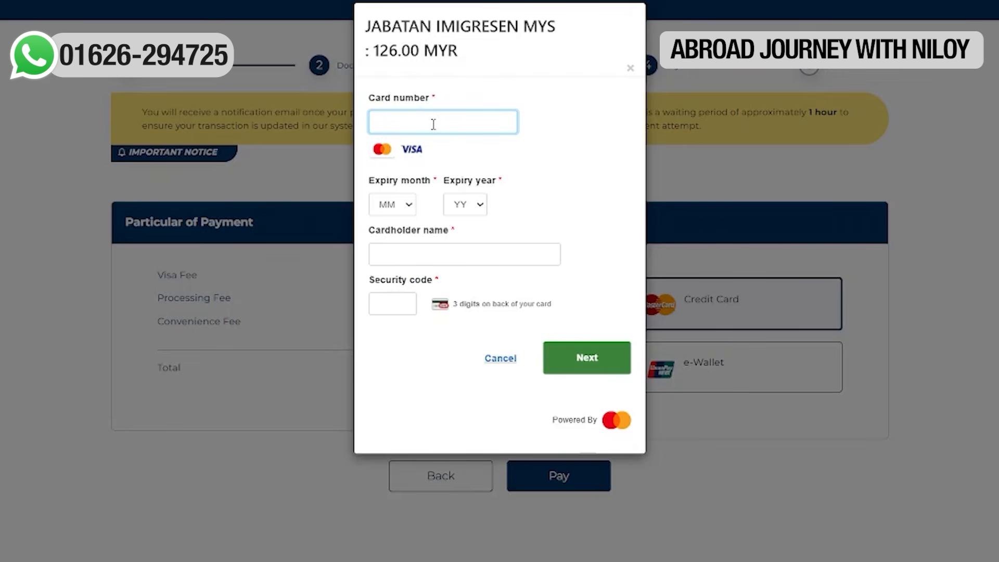
{"action": "left_click", "coordinate": [584, 364]}
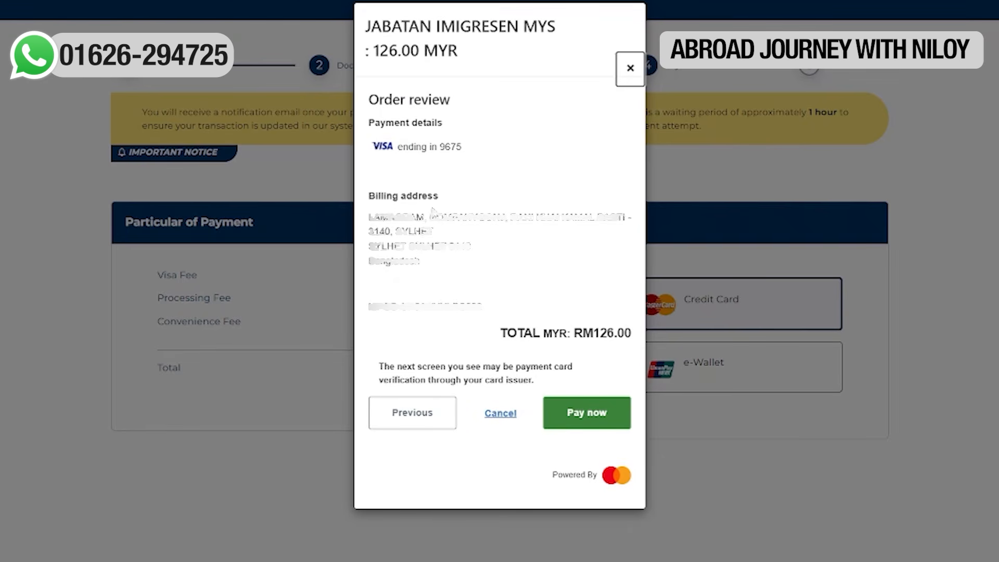
{"action": "left_click", "coordinate": [598, 416]}
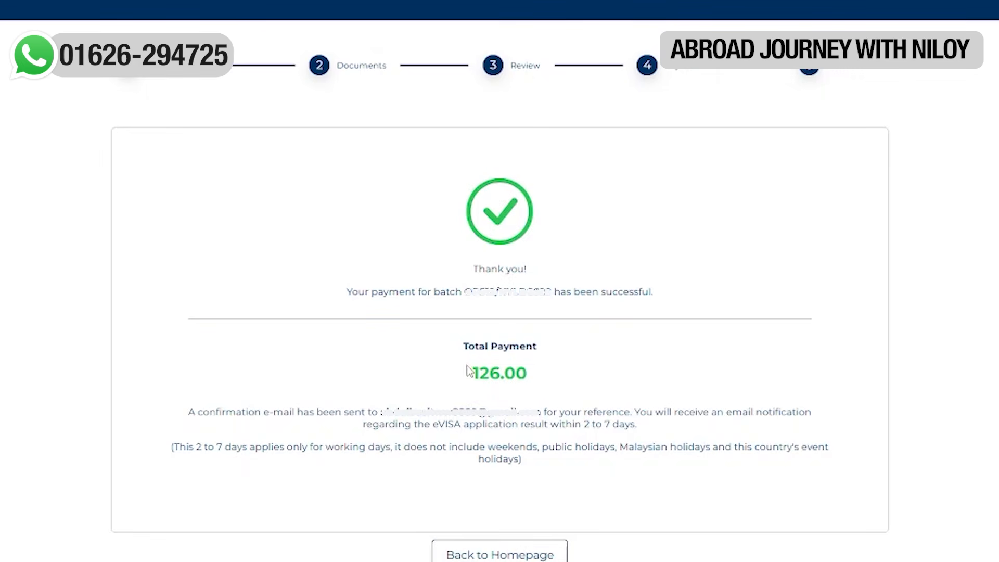
Read the payment confirmation and open the submitted VTR application from the My Application(s) list
{"action": "scroll", "coordinate": [521, 403], "scroll_direction": "down", "scroll_amount": 2}
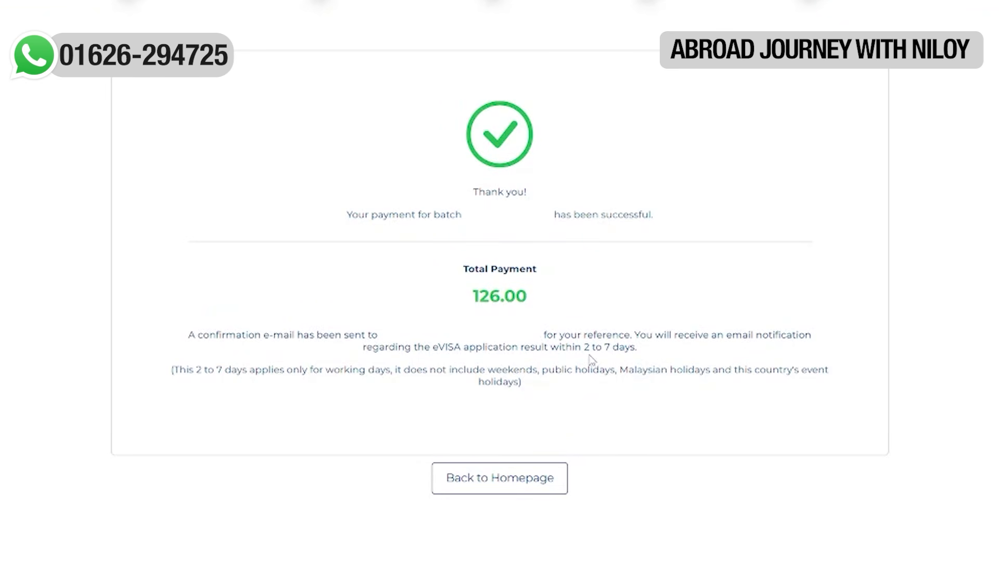
{"action": "scroll", "coordinate": [649, 424], "scroll_direction": "up", "scroll_amount": 2}
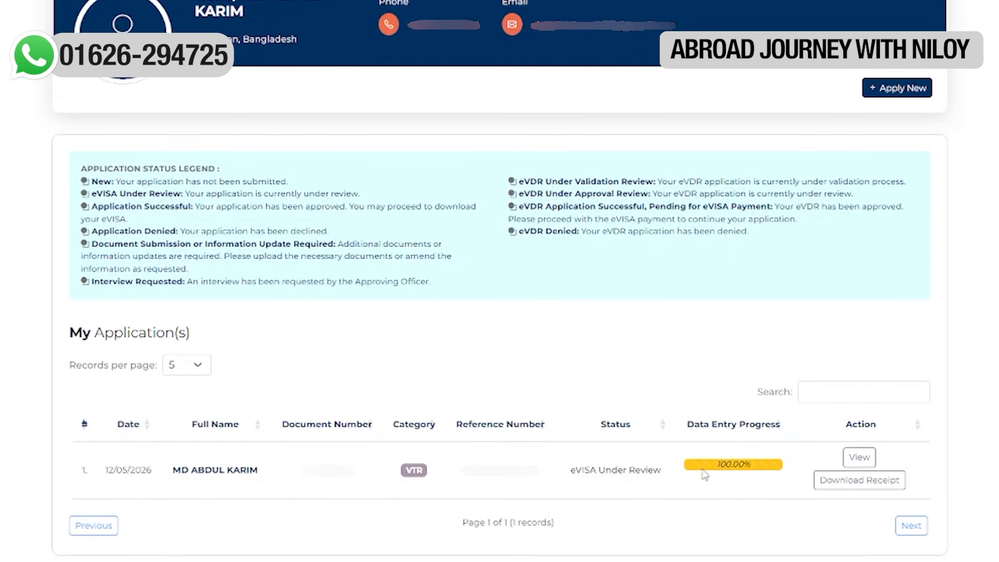
{"action": "left_click", "coordinate": [862, 463]}
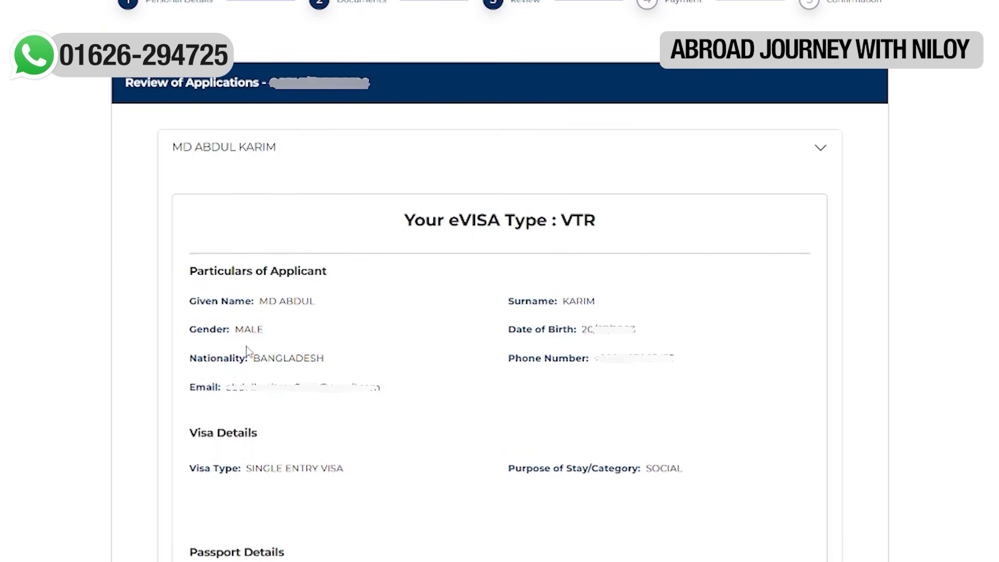